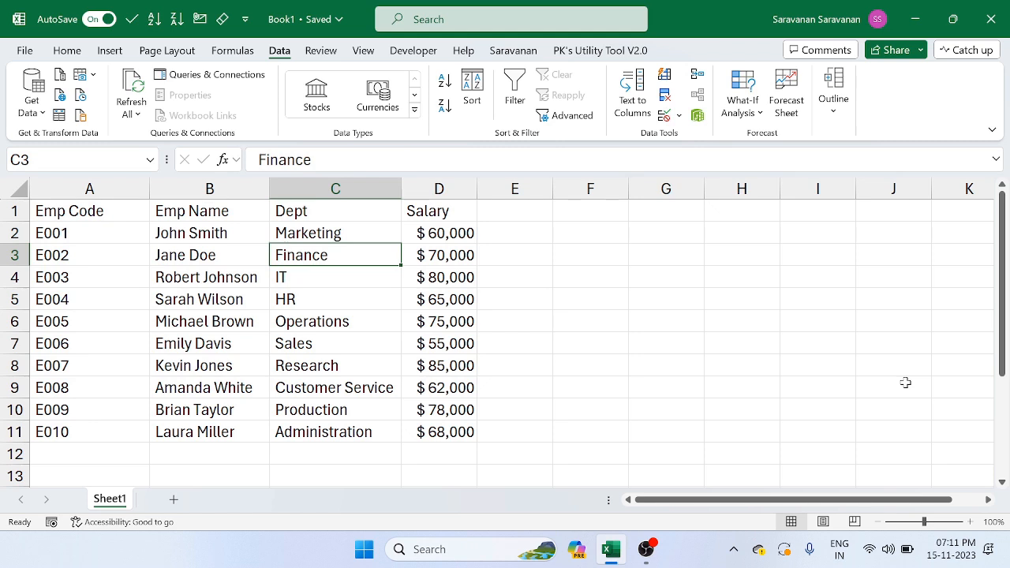
pyautogui.click(94, 230)
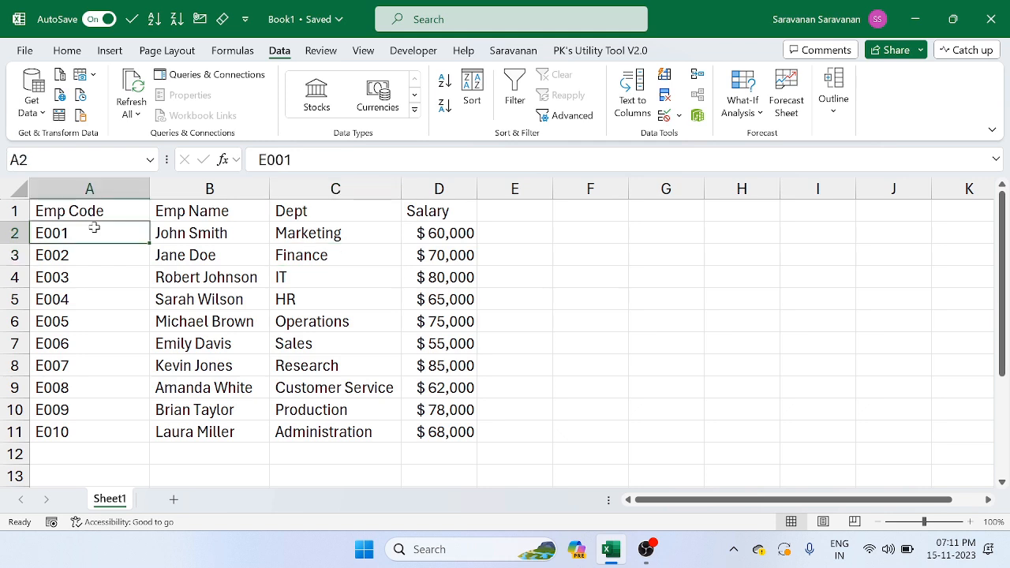
pyautogui.click(107, 190)
pyautogui.click(193, 187)
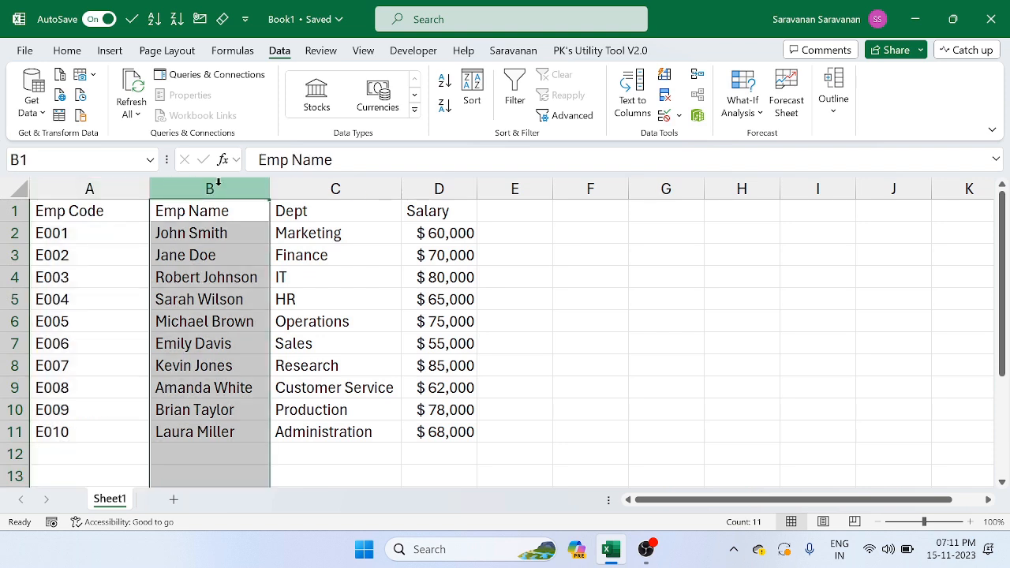
pyautogui.click(307, 189)
pyautogui.click(447, 187)
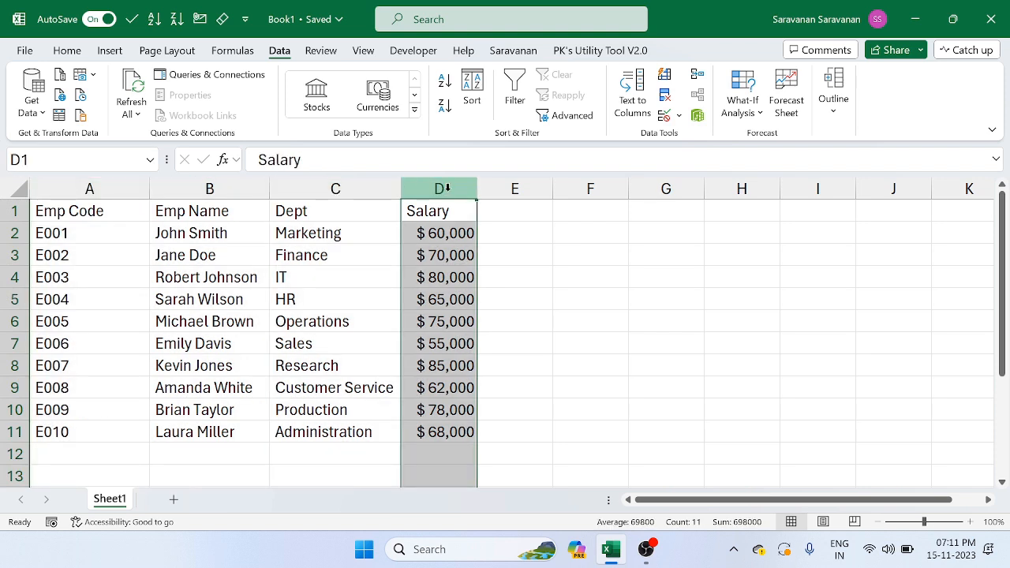
pyautogui.click(168, 255)
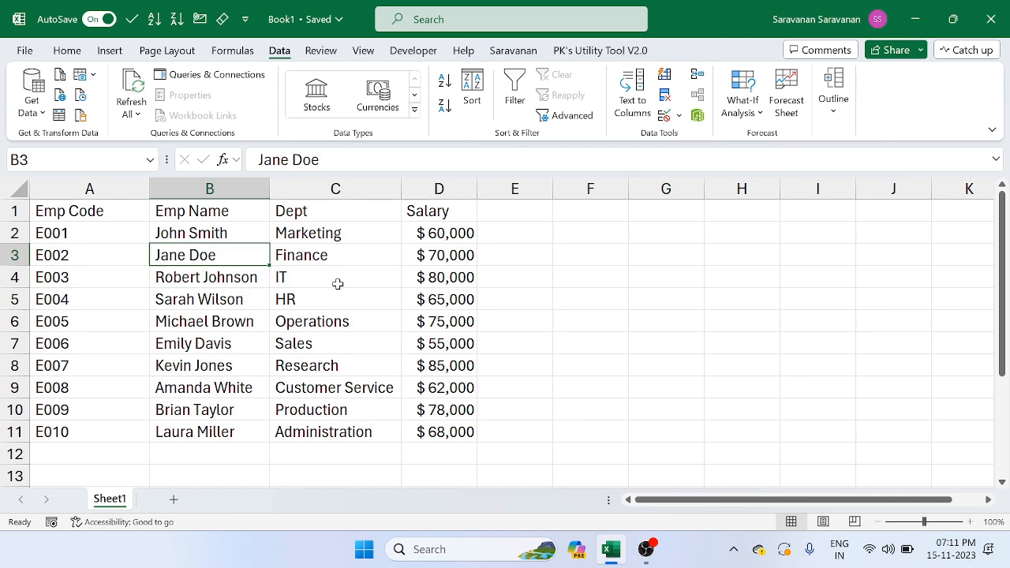
# Apply All Borders to the whole employee data table, A1:D11
pyautogui.click(182, 306)
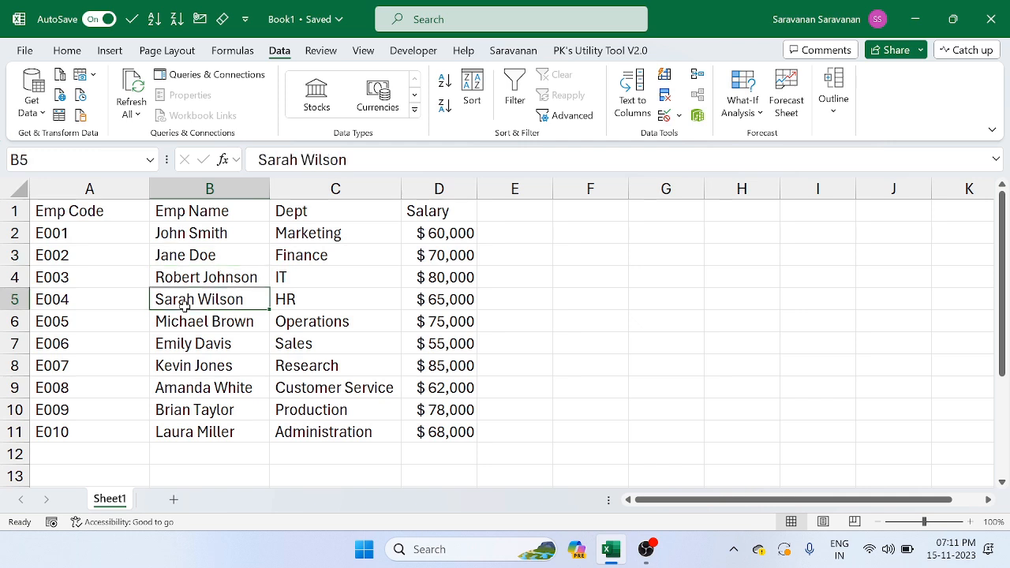
pyautogui.hotkey('ctrl', 'a')
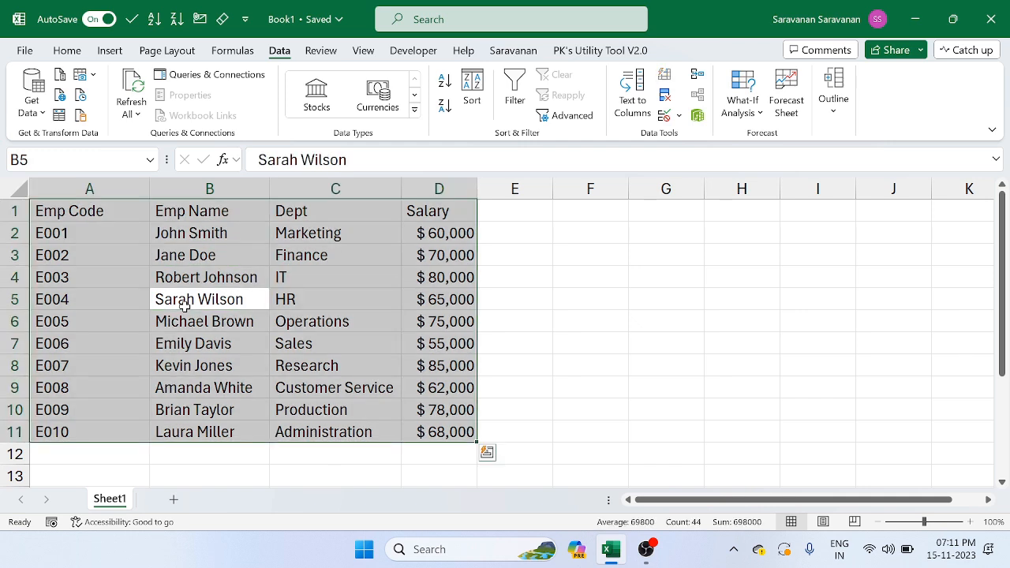
pyautogui.click(77, 60)
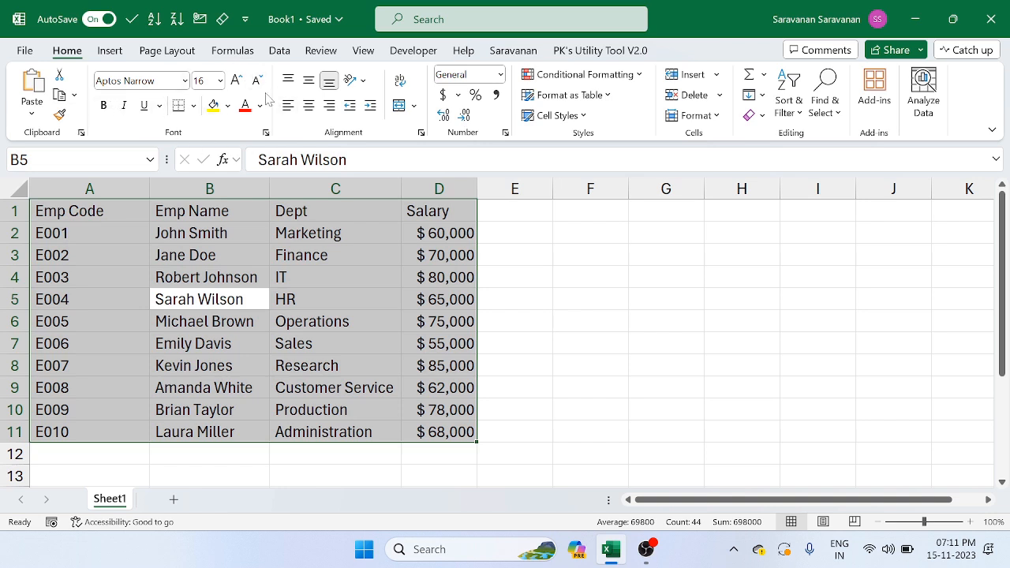
pyautogui.click(193, 105)
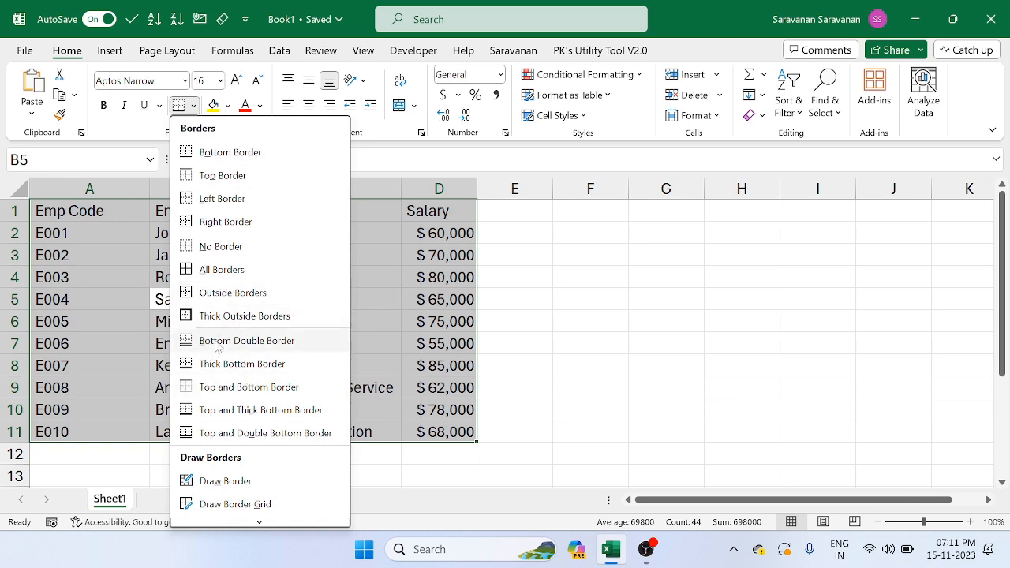
pyautogui.click(254, 276)
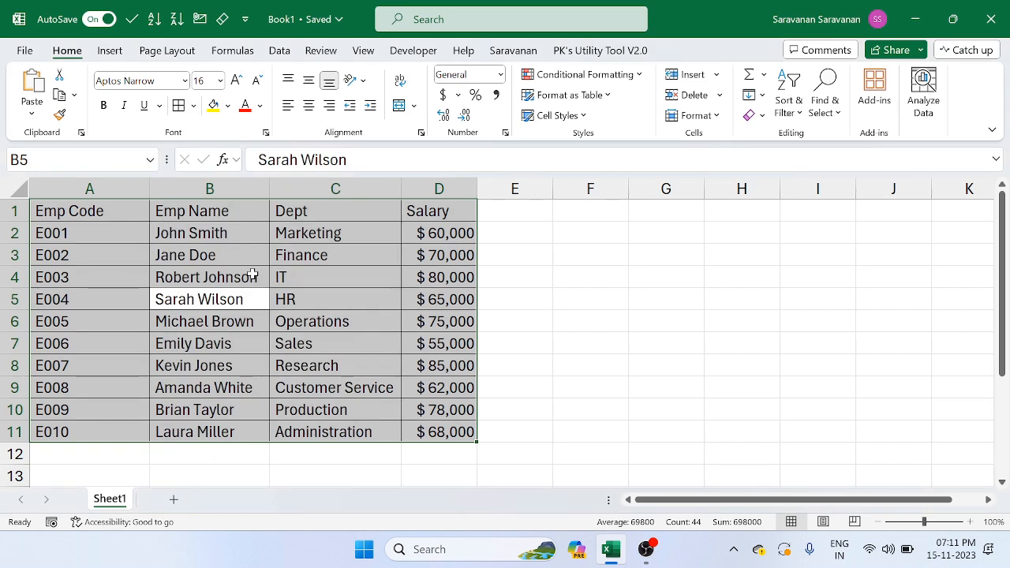
pyautogui.click(327, 257)
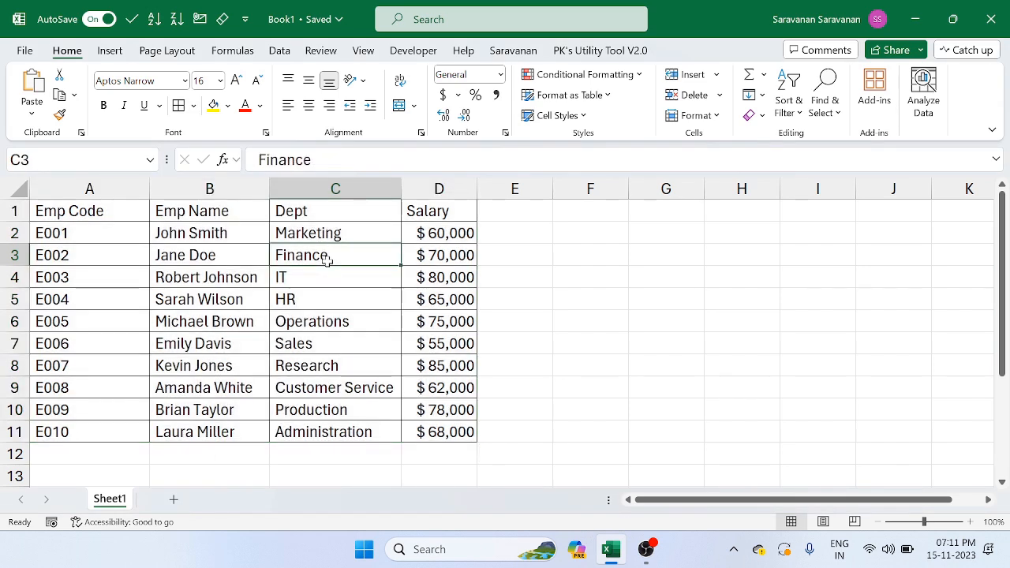
# Apply the Accent1 cell style to the header row A1:D1, keeping its font size at 16
pyautogui.click(102, 213)
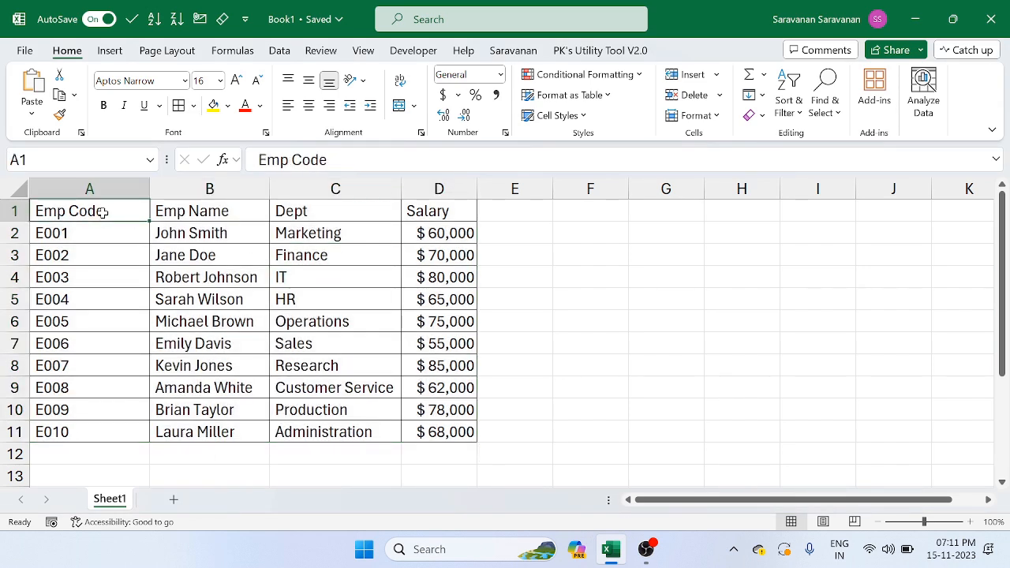
pyautogui.click(457, 251)
pyautogui.click(123, 209)
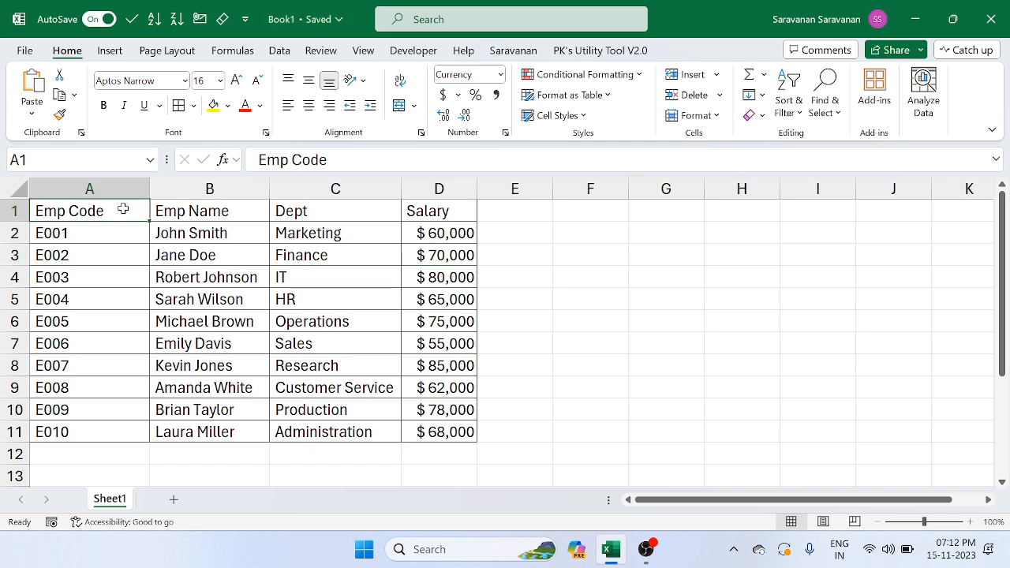
pyautogui.keyDown('shift'); pyautogui.click(421, 208); pyautogui.keyUp('shift')
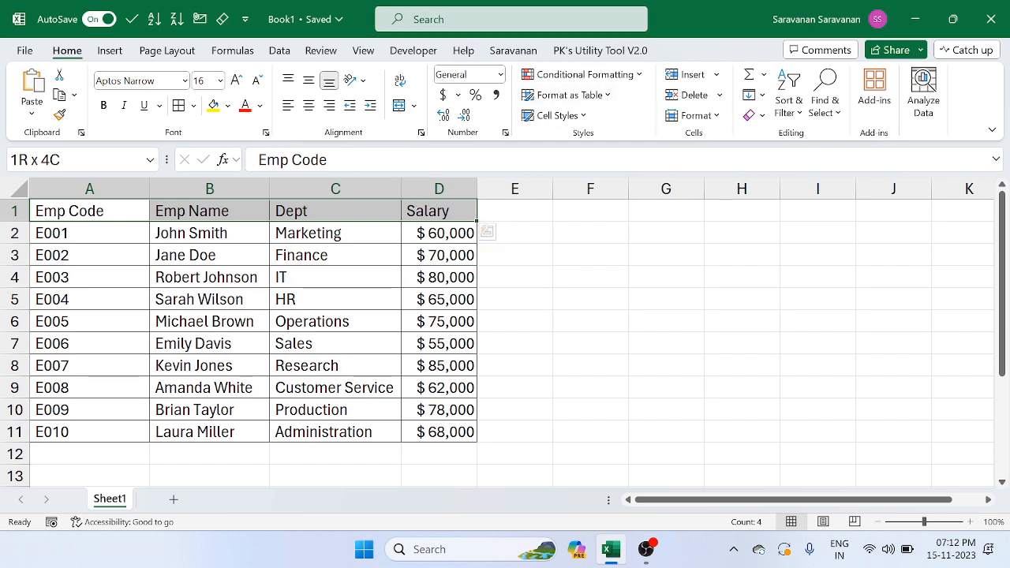
pyautogui.click(582, 116)
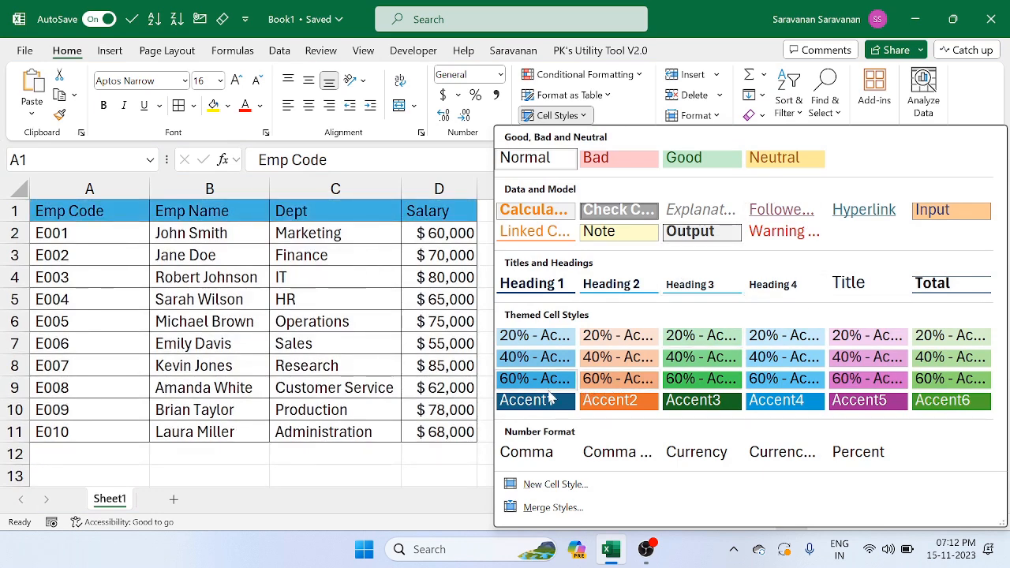
pyautogui.click(541, 401)
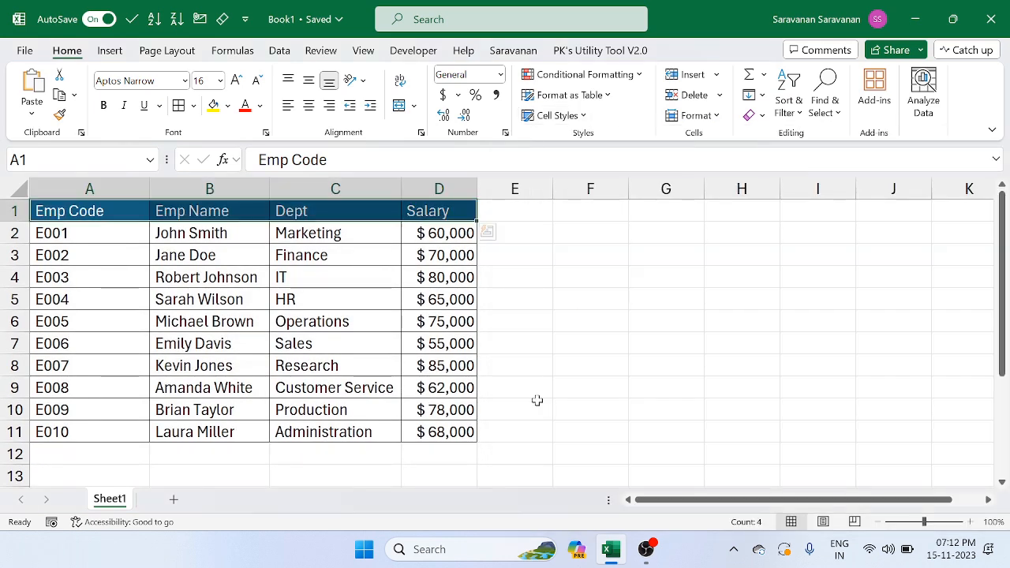
pyautogui.click(236, 81)
pyautogui.click(257, 81)
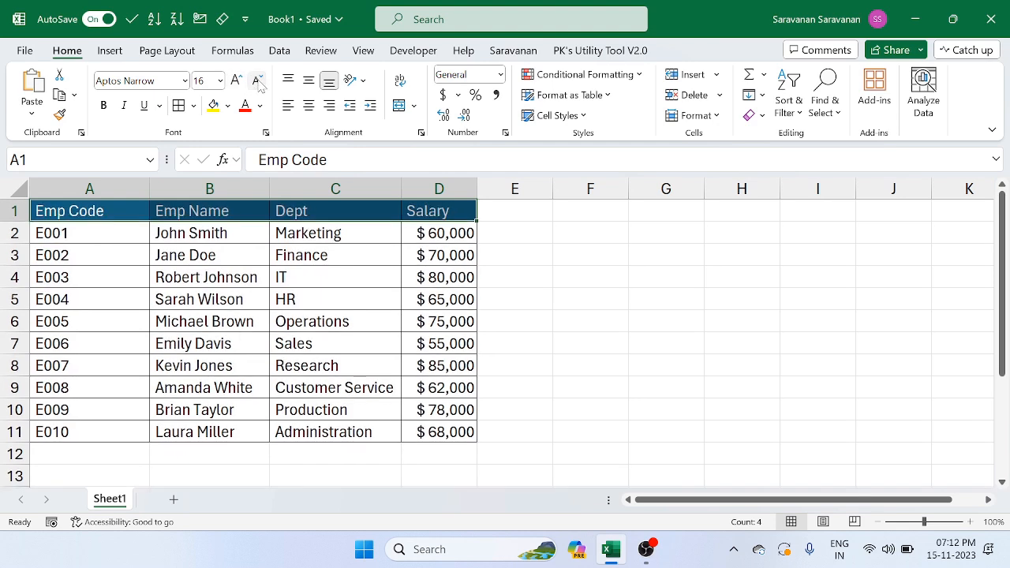
pyautogui.click(351, 271)
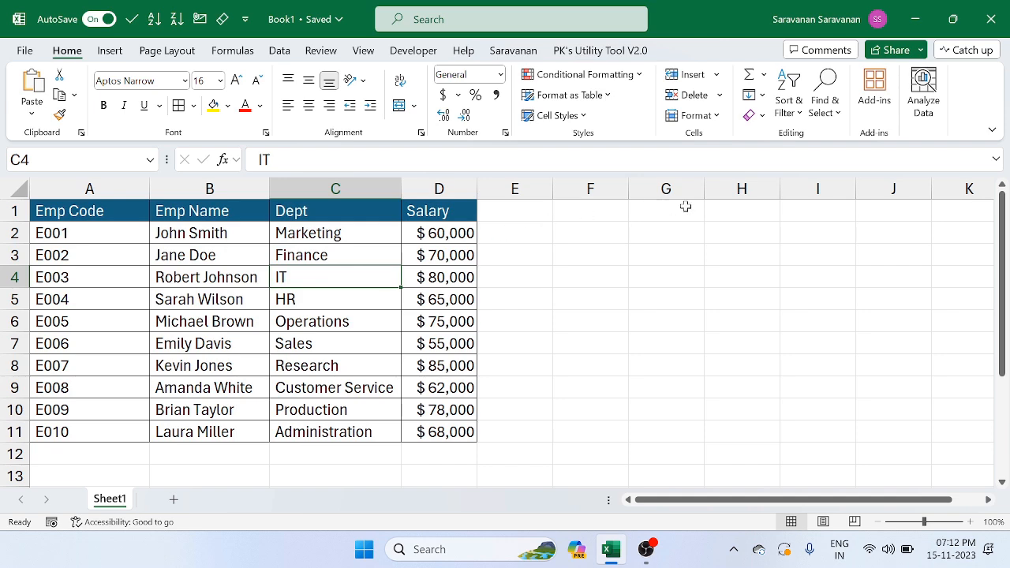
# Hide the gridlines on the worksheet
pyautogui.click(367, 54)
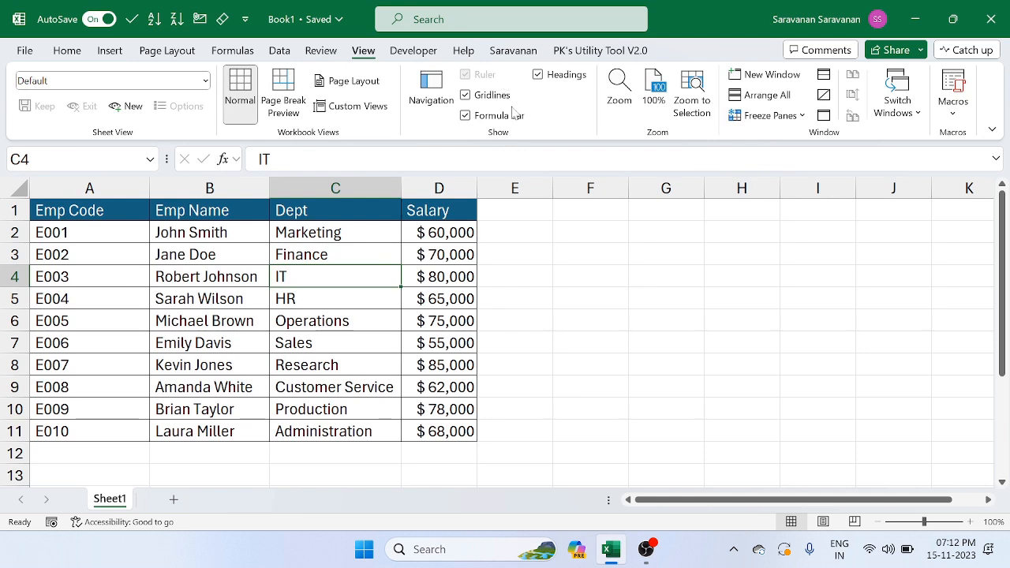
pyautogui.click(466, 95)
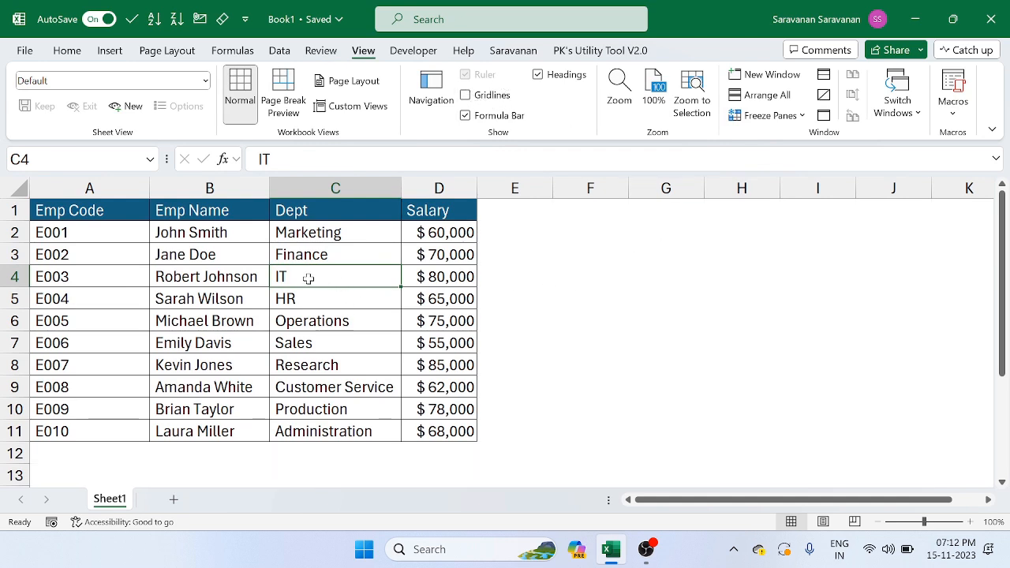
pyautogui.click(232, 258)
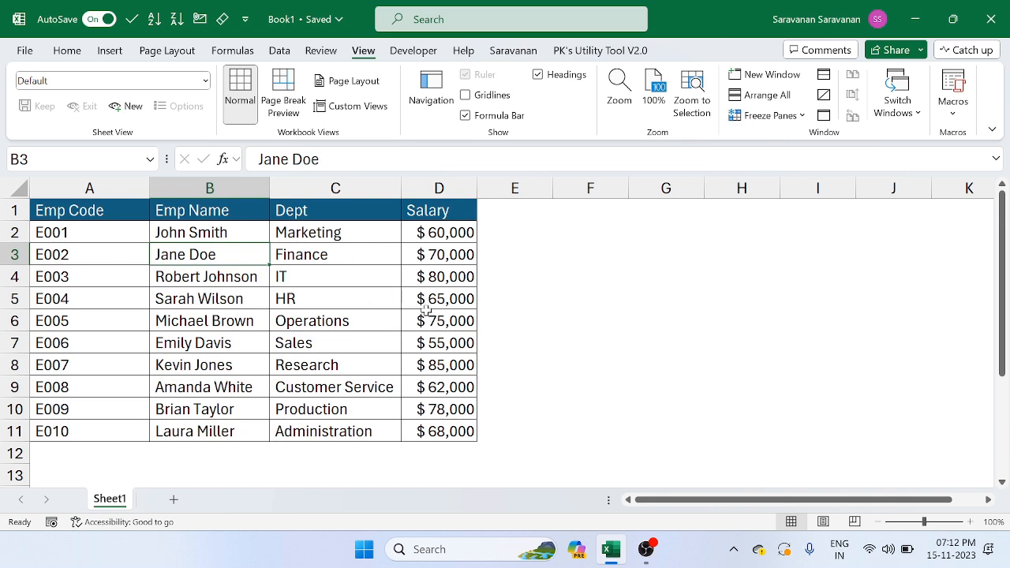
# Copy the table headers from A1:D1 and paste them starting at cell F1
pyautogui.click(656, 208)
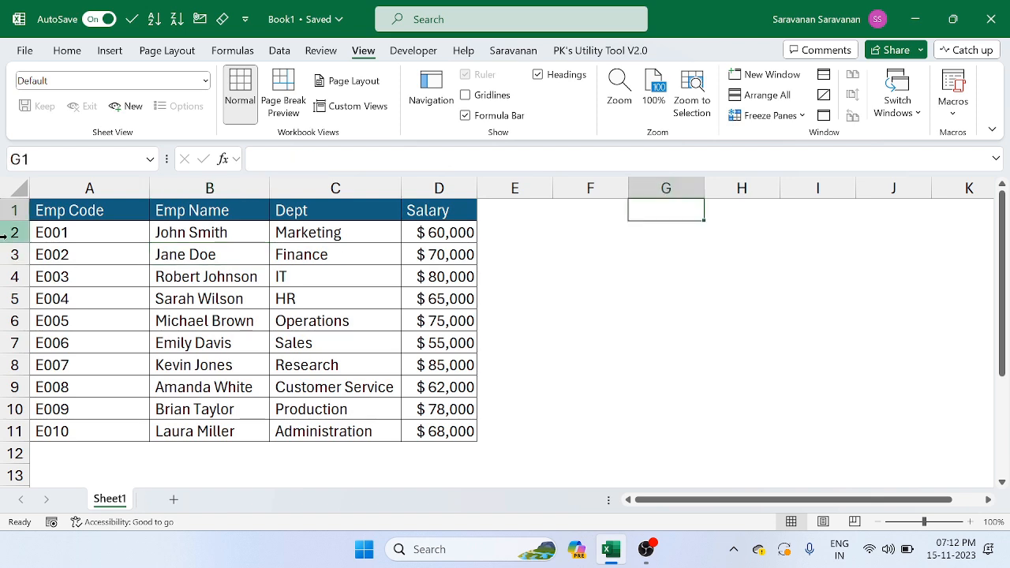
pyautogui.click(73, 211)
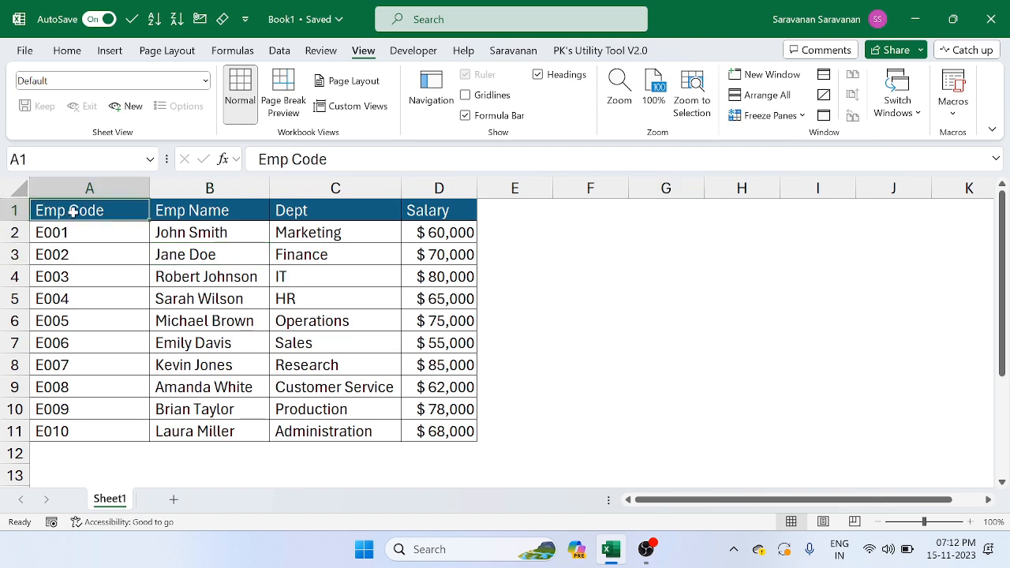
pyautogui.hotkey('ctrl', 'c')
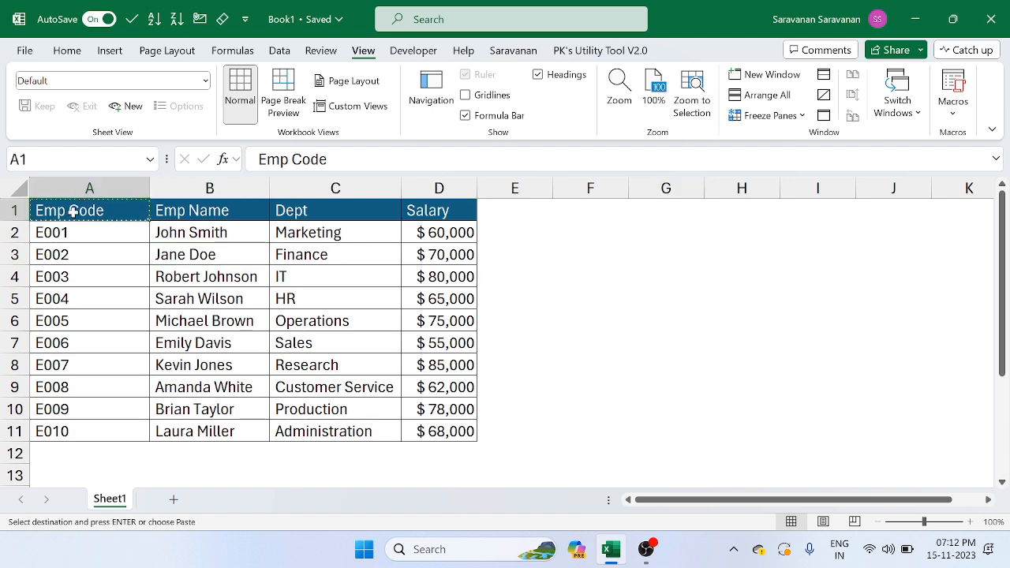
pyautogui.keyDown('shift'); pyautogui.click(436, 213); pyautogui.keyUp('shift')
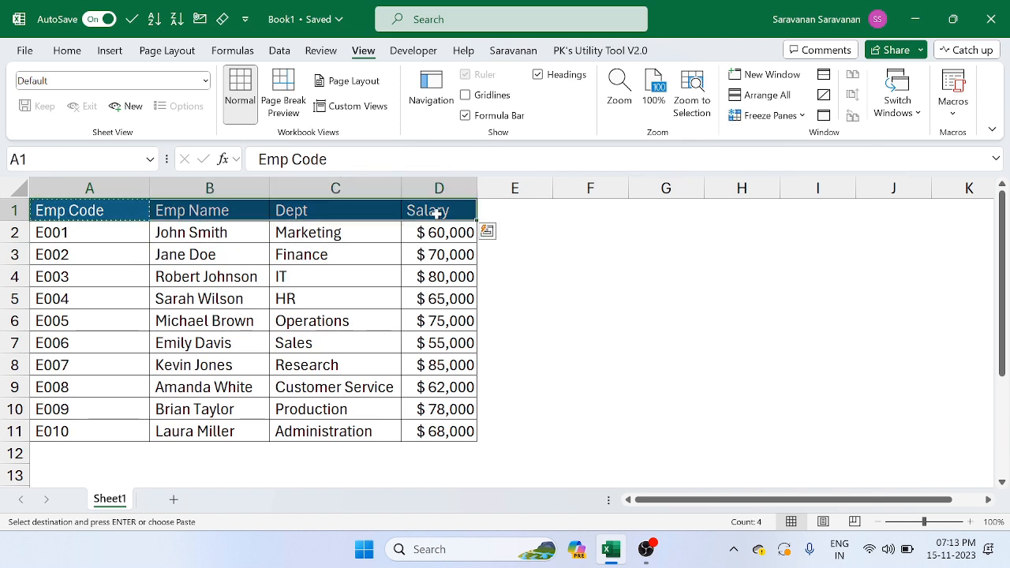
pyautogui.click(584, 207)
pyautogui.hotkey('ctrl', 'v')
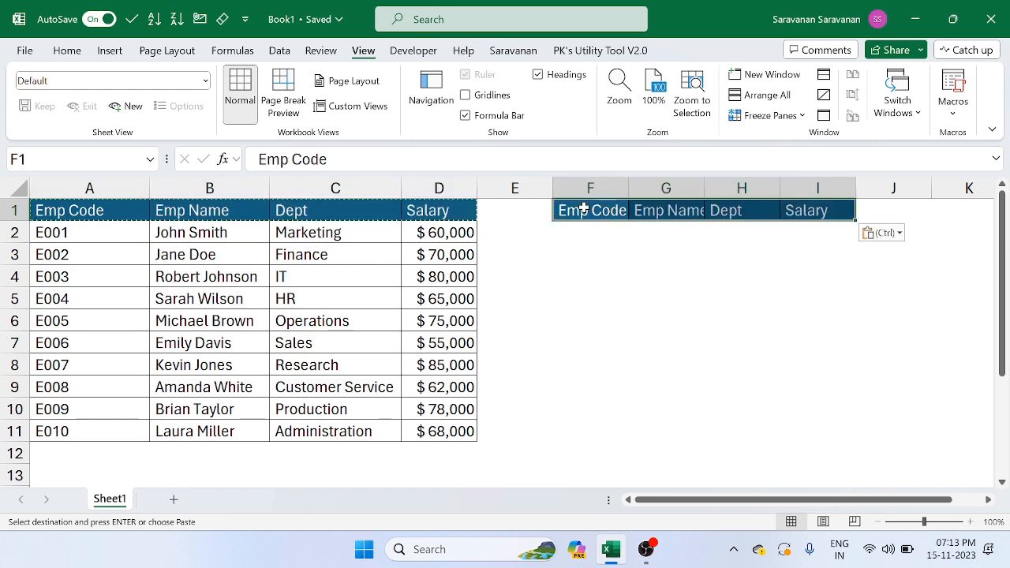
# Open data validation for cell F2 and set it to allow a List with an in-cell dropdown
pyautogui.click(607, 231)
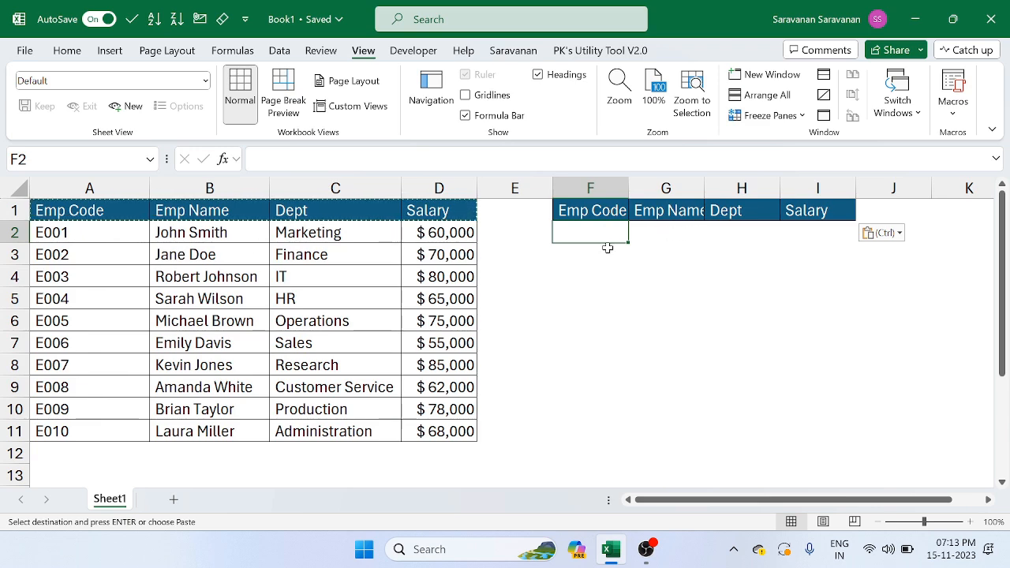
pyautogui.click(279, 50)
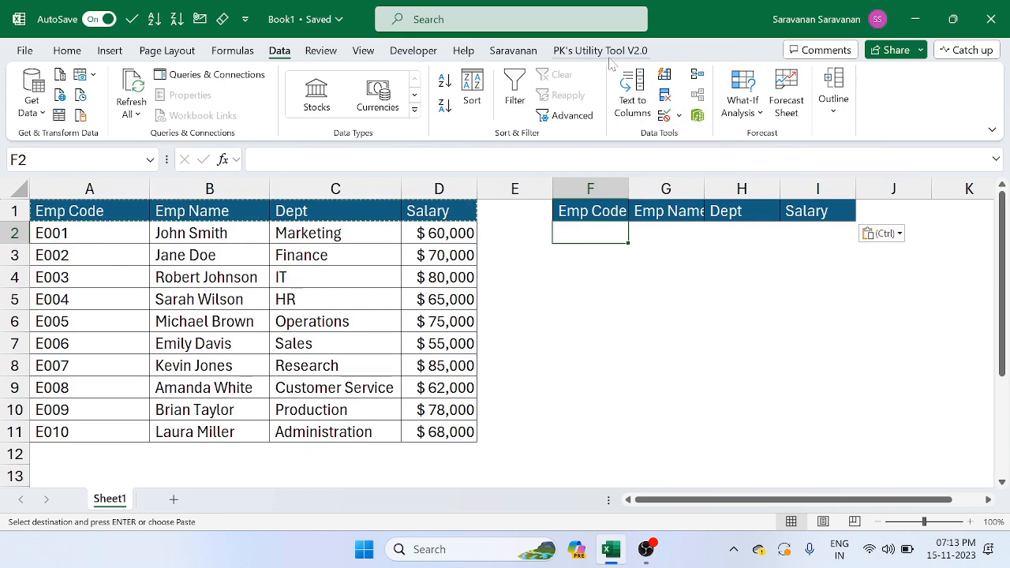
pyautogui.click(678, 117)
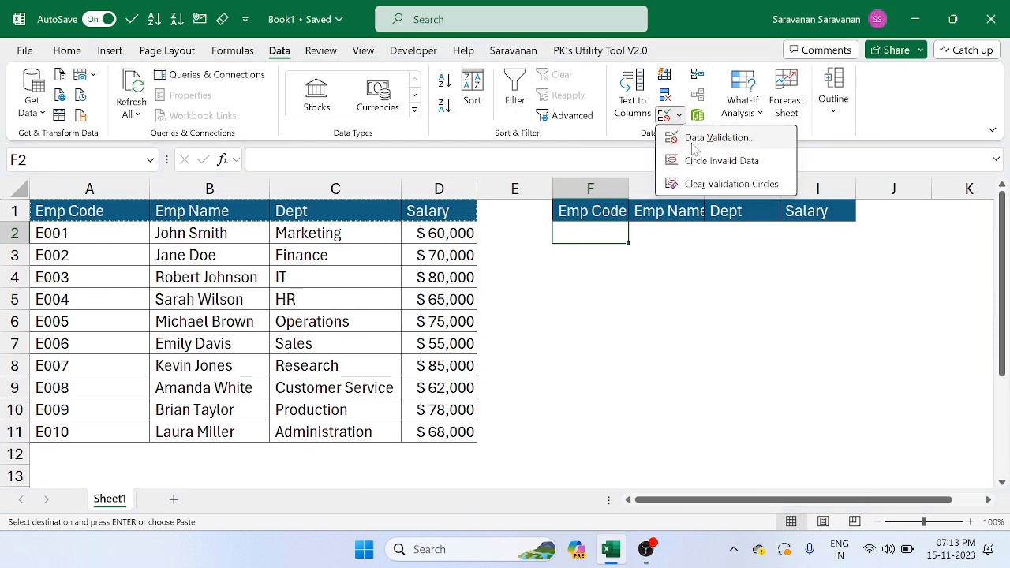
pyautogui.click(692, 142)
pyautogui.moveTo(562, 205); pyautogui.dragTo(596, 104)
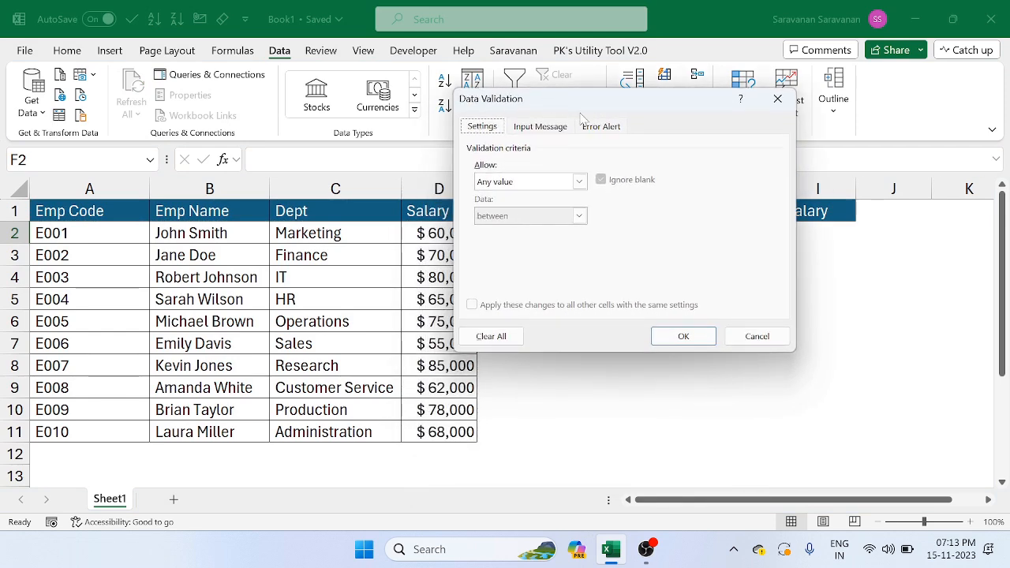
pyautogui.click(538, 129)
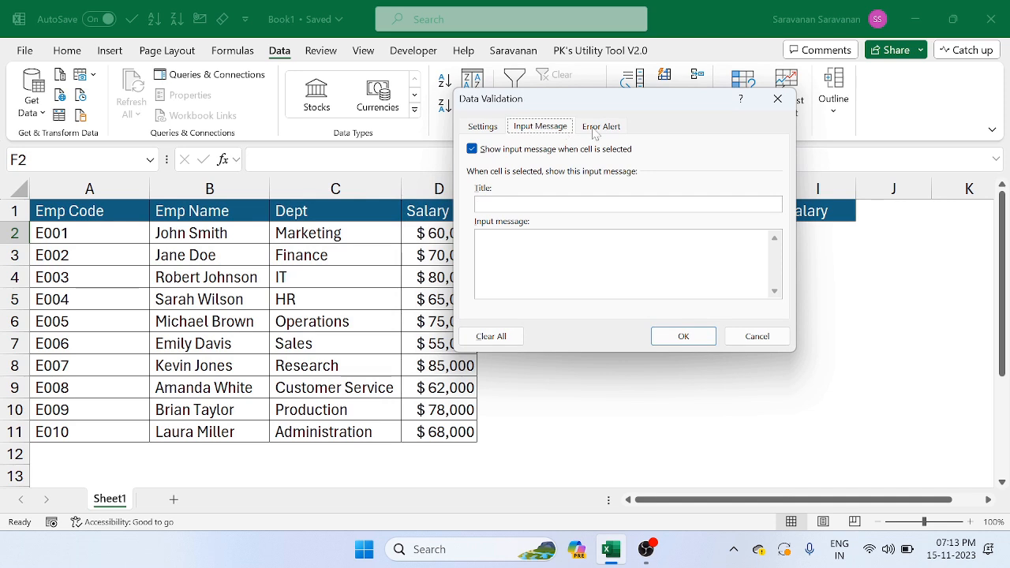
pyautogui.click(597, 129)
pyautogui.click(488, 128)
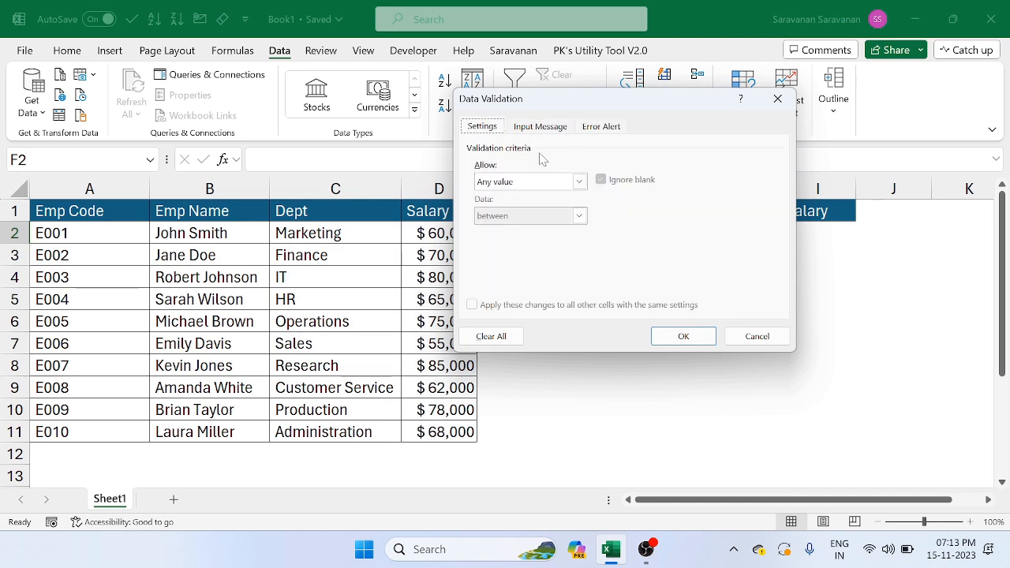
pyautogui.click(579, 183)
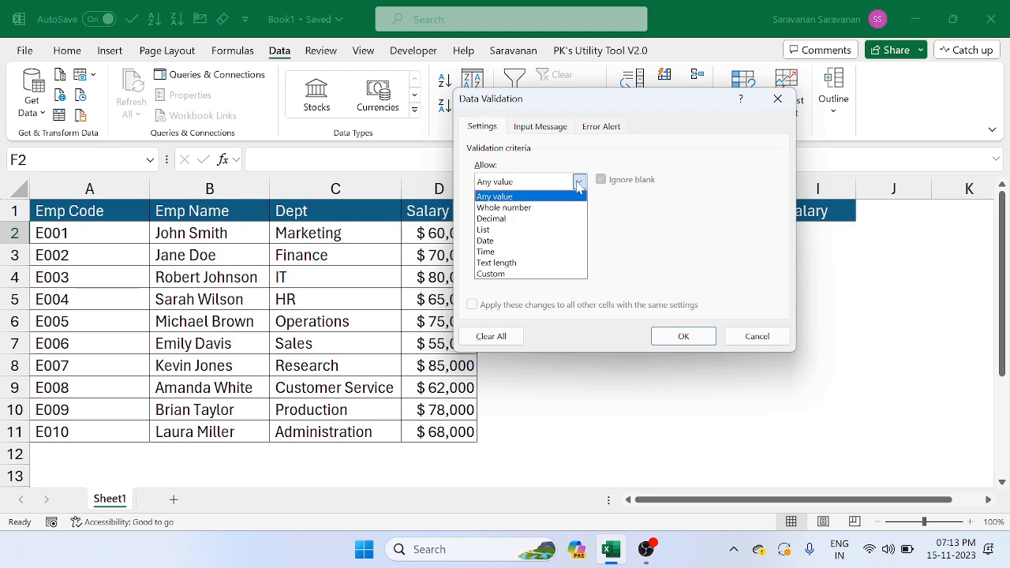
pyautogui.click(531, 230)
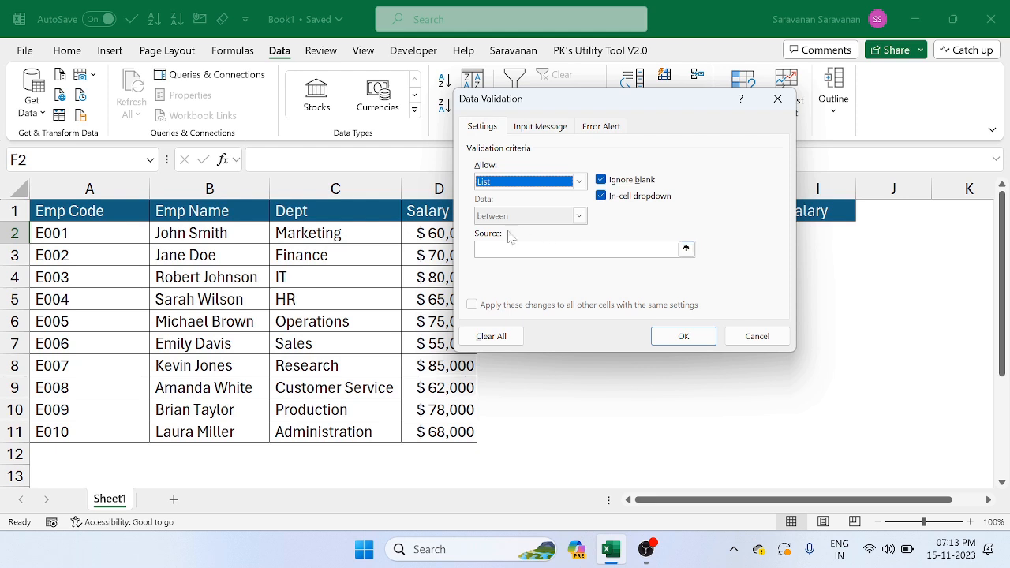
# Use the employee codes in $A$2:$A$11 as the list source for F2, and choose E006 from the resulting drop-down
pyautogui.click(686, 249)
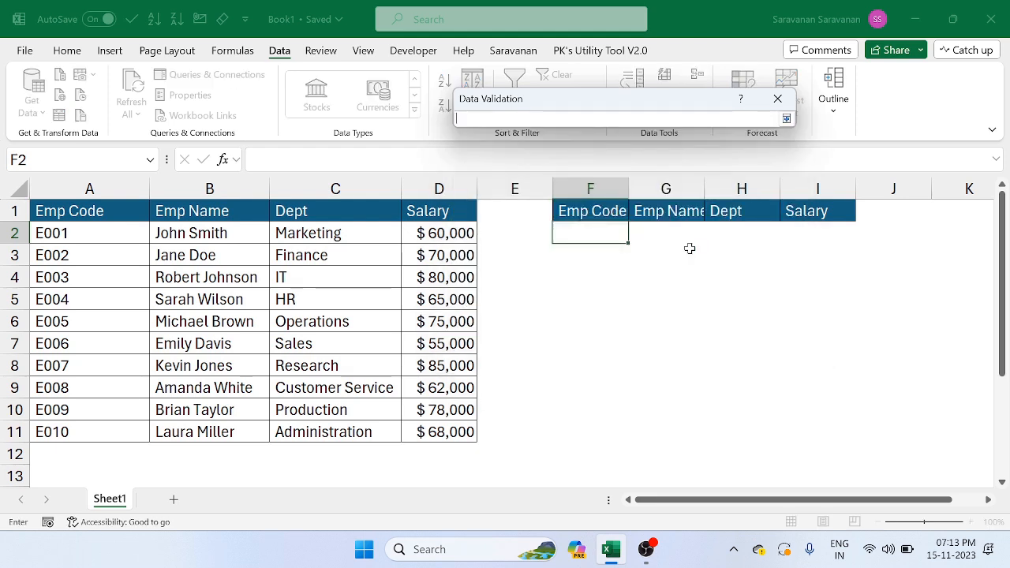
pyautogui.moveTo(124, 233); pyautogui.dragTo(109, 430)
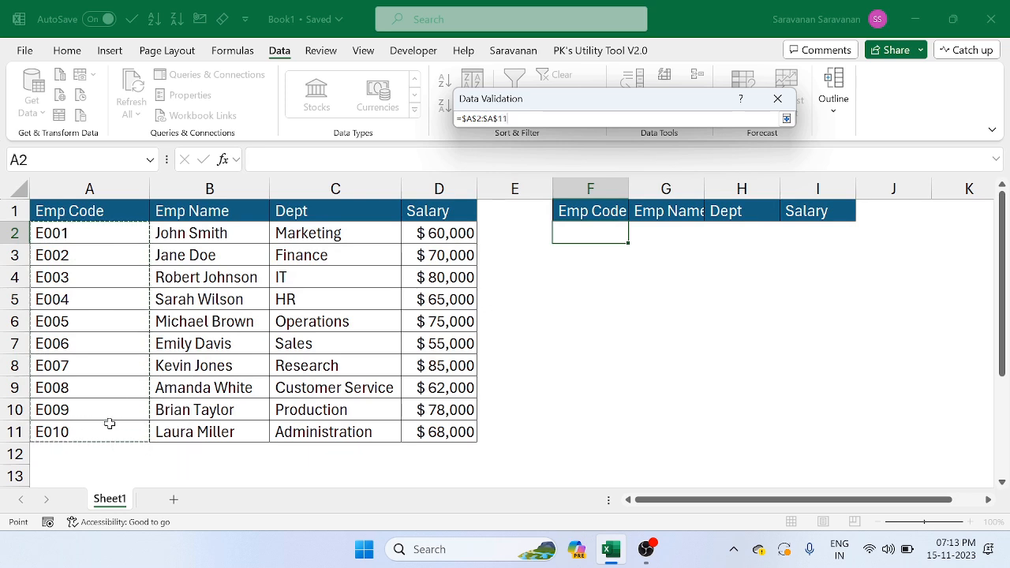
pyautogui.click(786, 118)
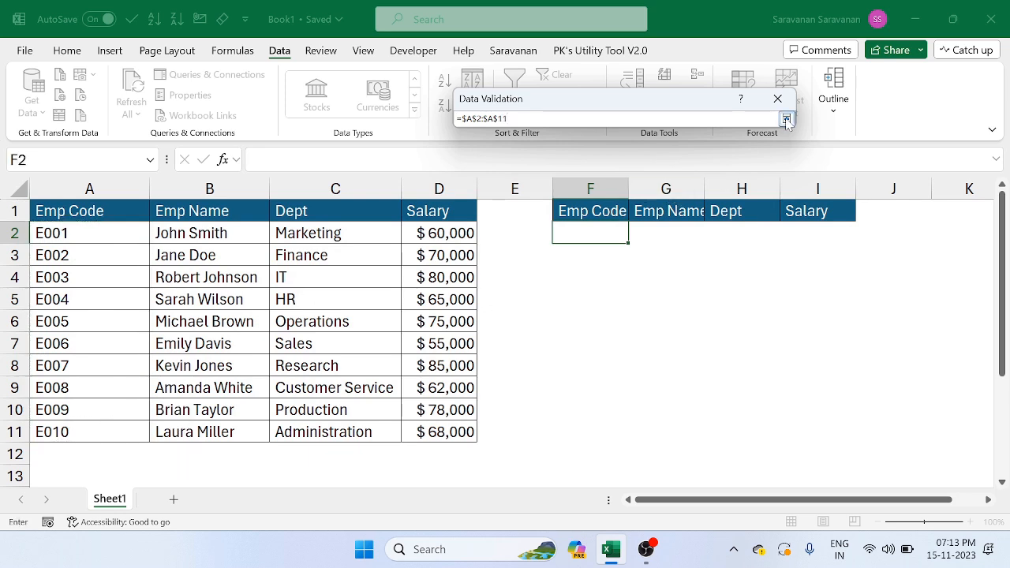
pyautogui.click(688, 338)
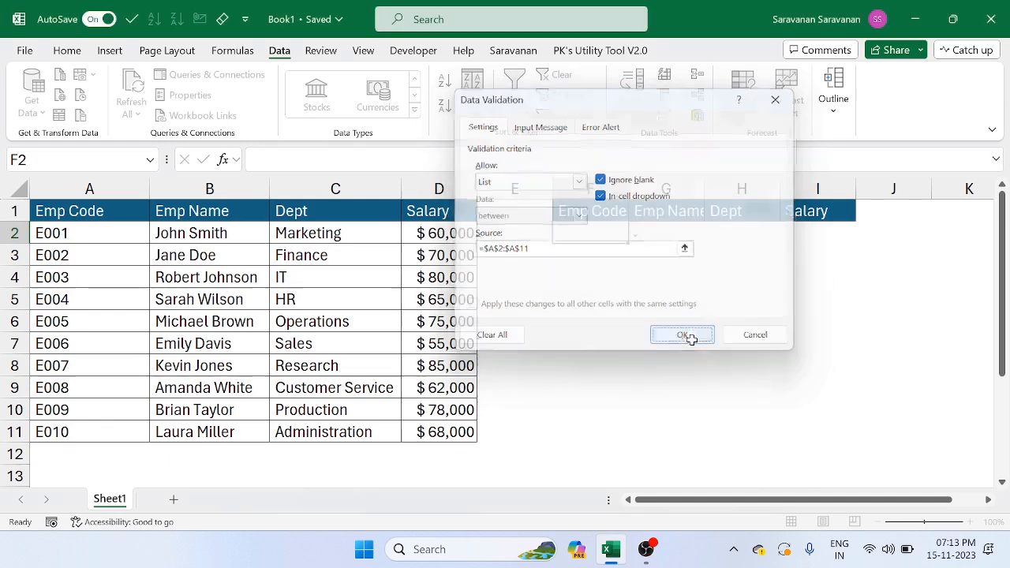
pyautogui.click(635, 236)
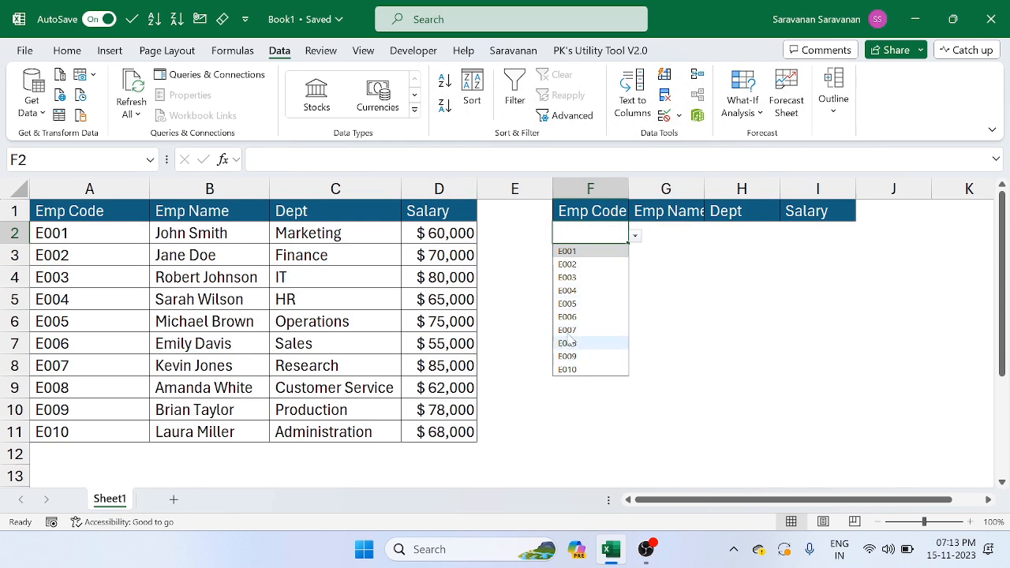
pyautogui.click(588, 317)
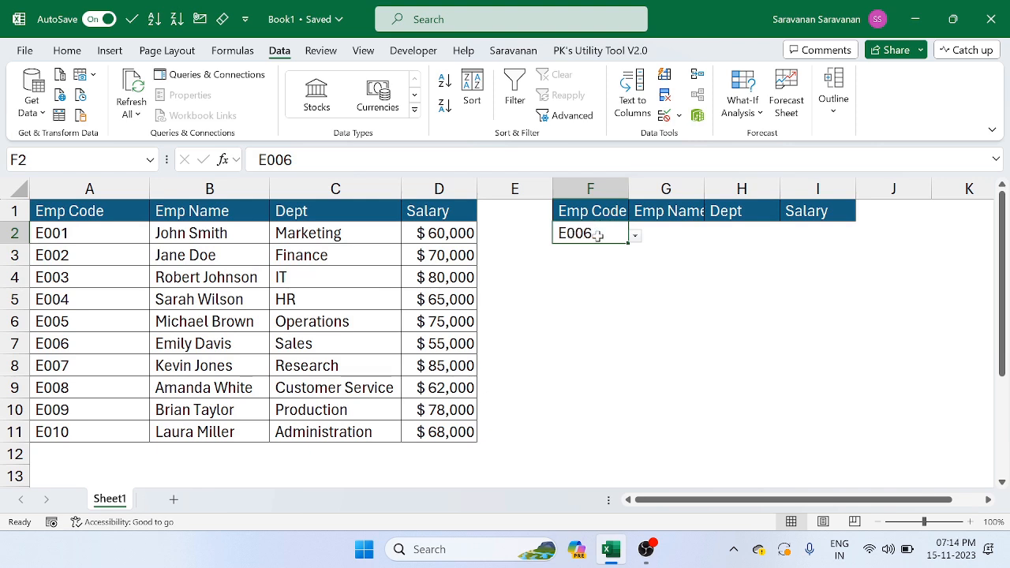
# Adjust the lookup area's column widths: widen column G, slightly narrow column H, and autofit column I to its header
pyautogui.moveTo(705, 188); pyautogui.dragTo(737, 189)
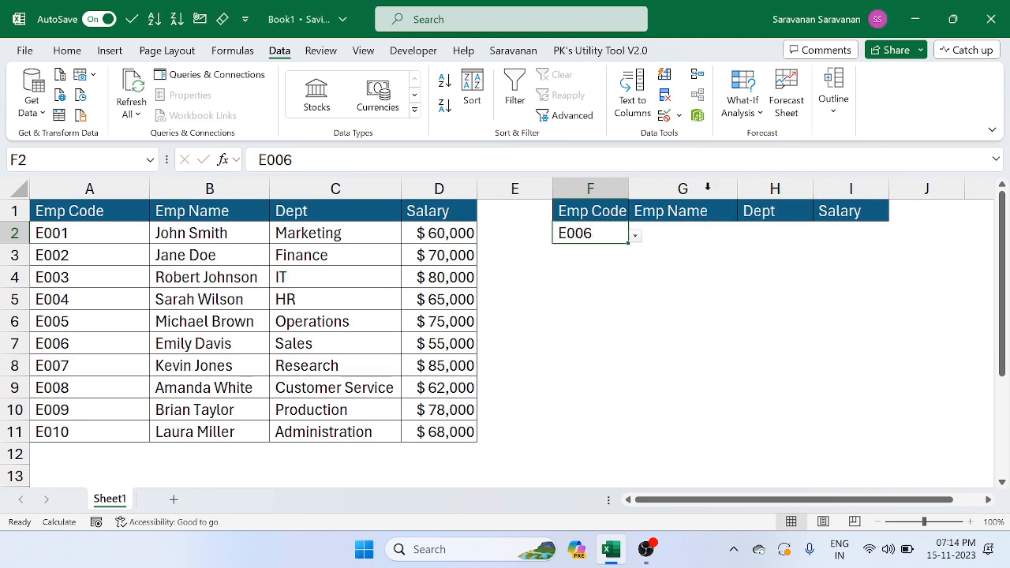
pyautogui.moveTo(812, 188); pyautogui.dragTo(810, 188)
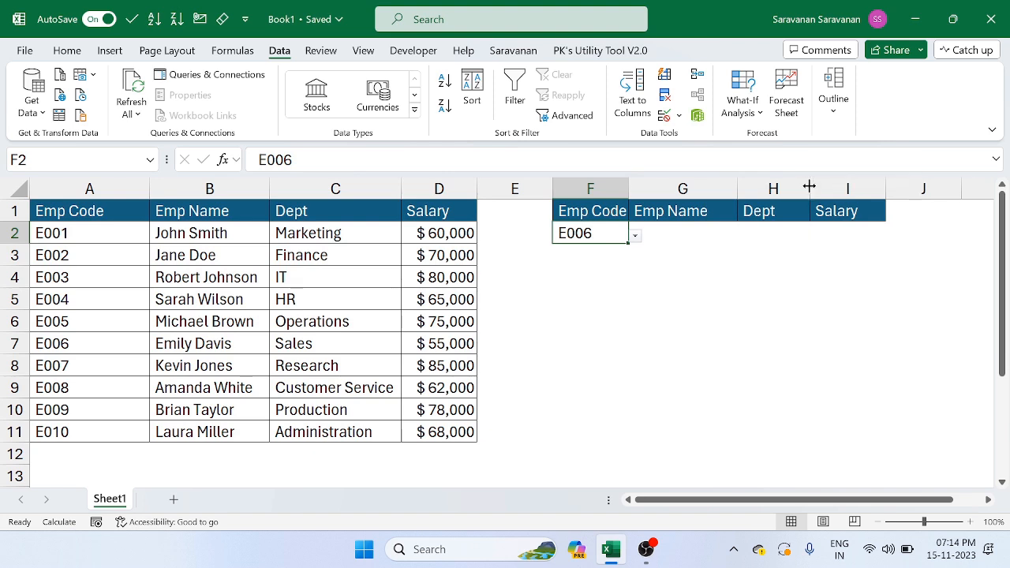
pyautogui.doubleClick(886, 188)
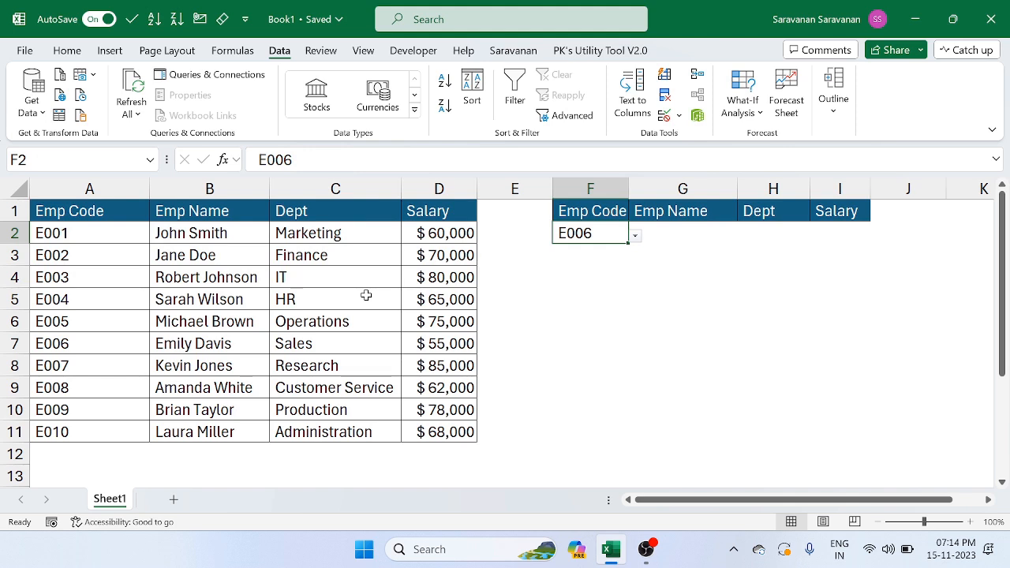
# Start a VLOOKUP formula in G2 with F2 as the lookup value and A2:D11 as the table array
pyautogui.click(684, 236)
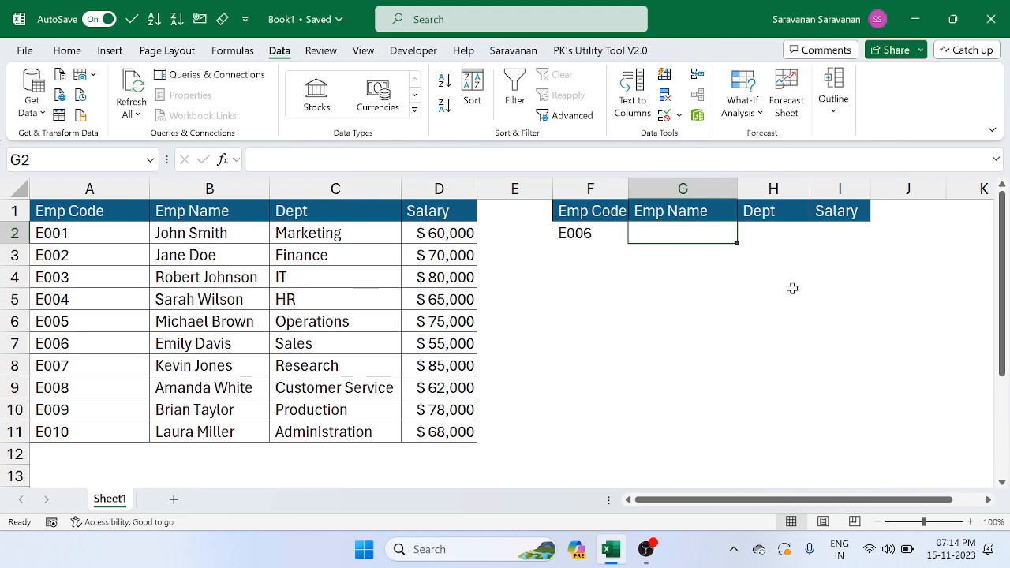
pyautogui.write('=')
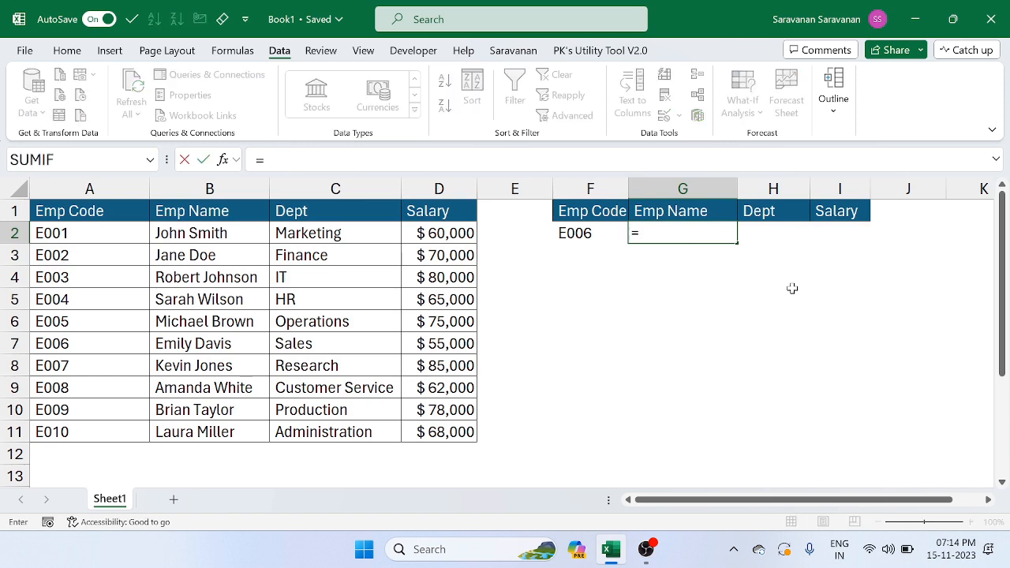
pyautogui.write('vl')
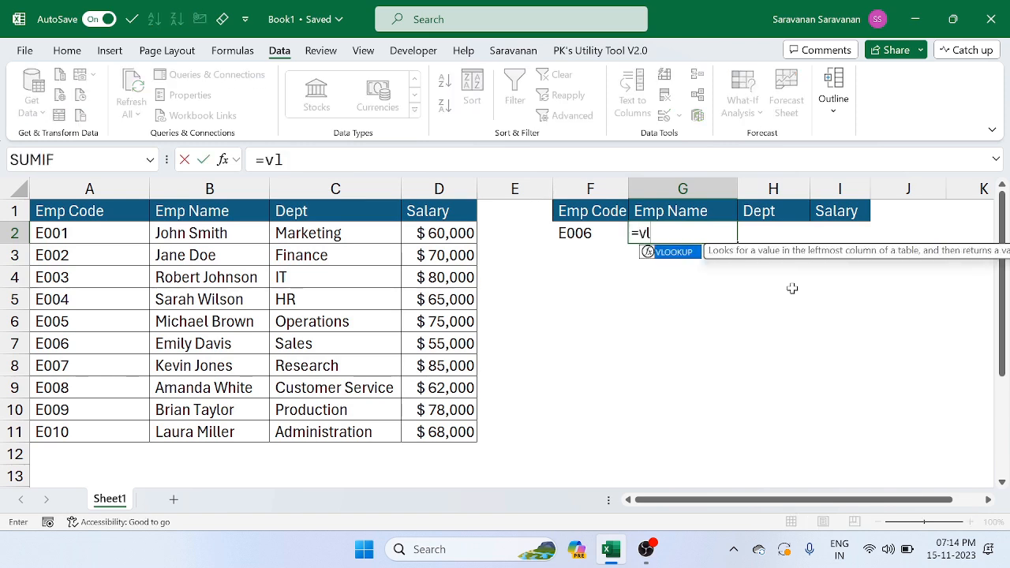
pyautogui.press('Tab')
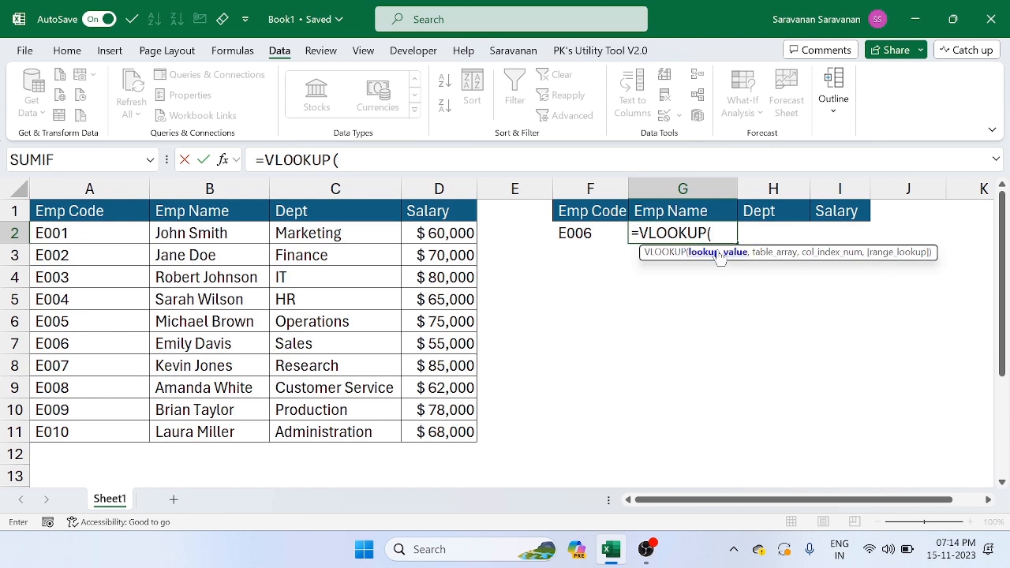
pyautogui.click(578, 233)
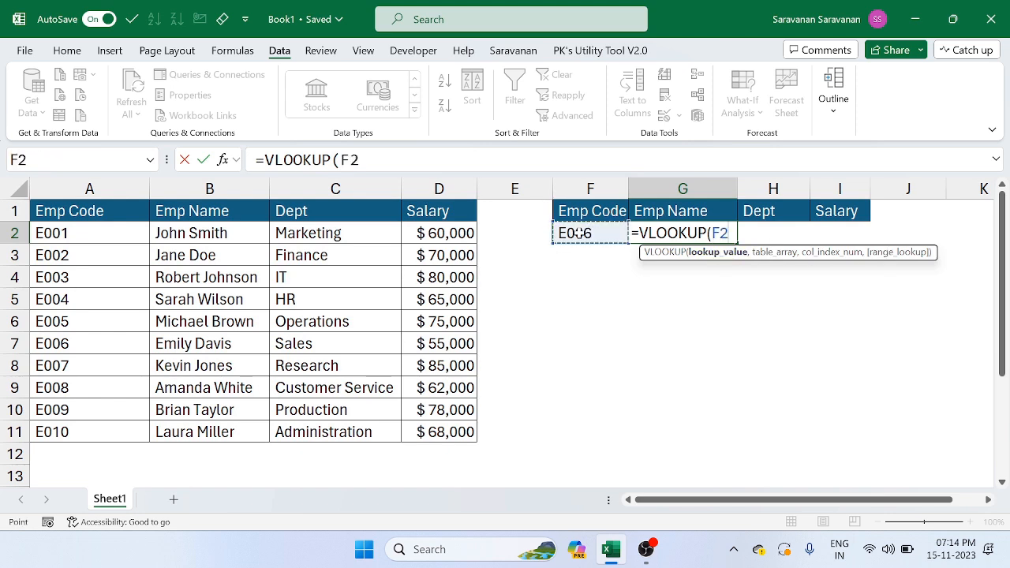
pyautogui.write(',')
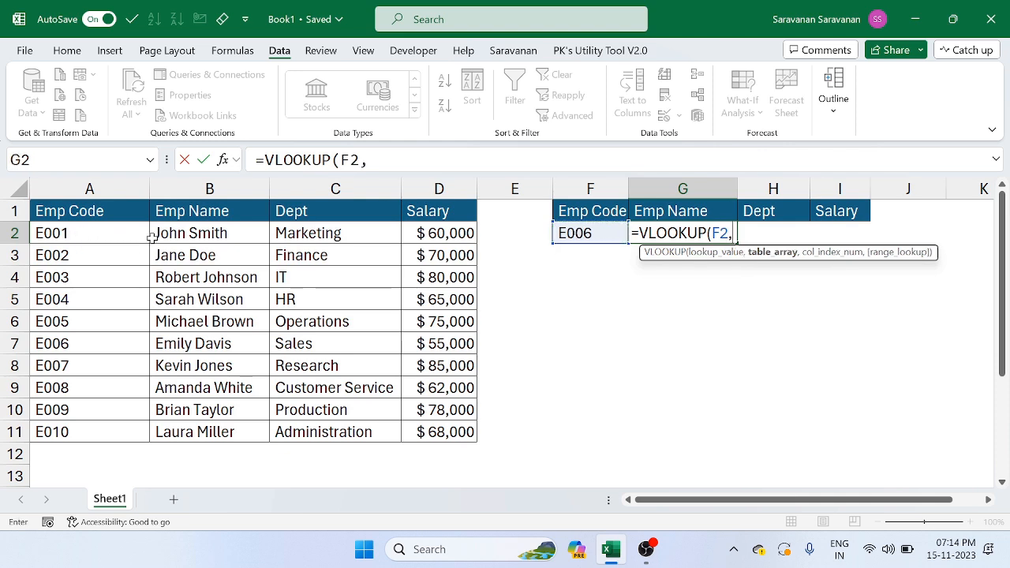
pyautogui.click(106, 235)
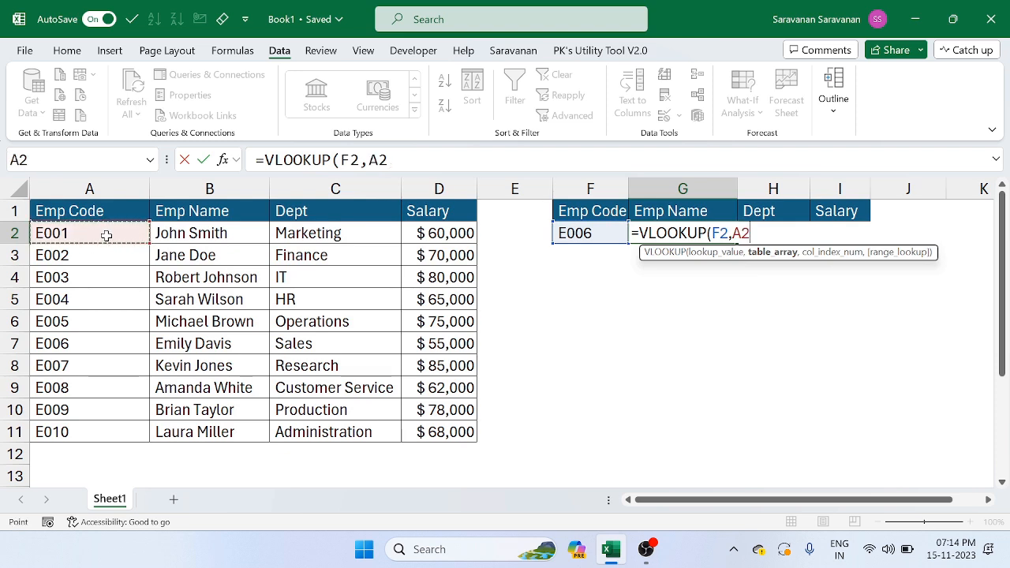
pyautogui.hotkey('ctrl', 'shift', 'Right')
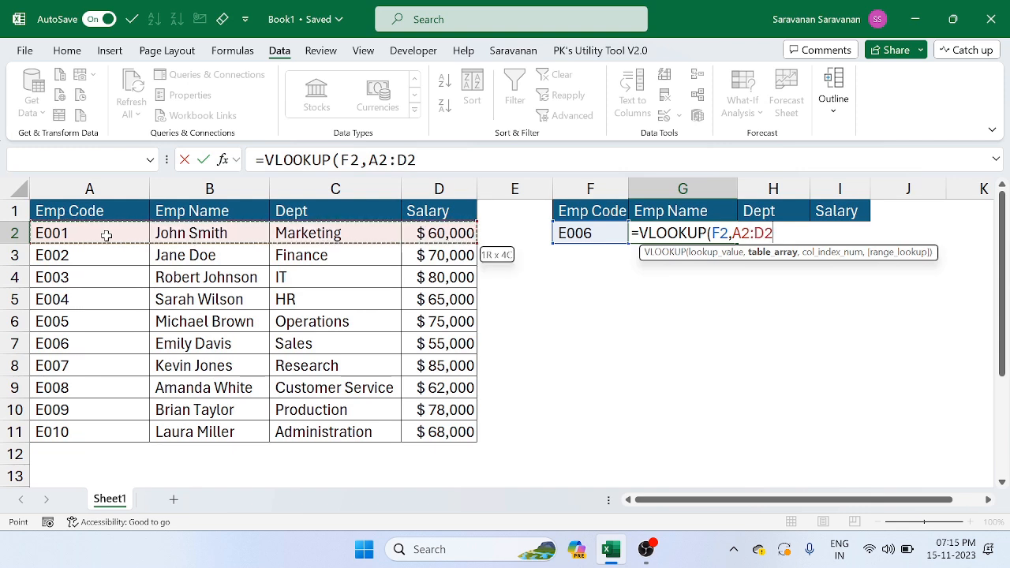
pyautogui.hotkey('ctrl', 'shift', 'Down')
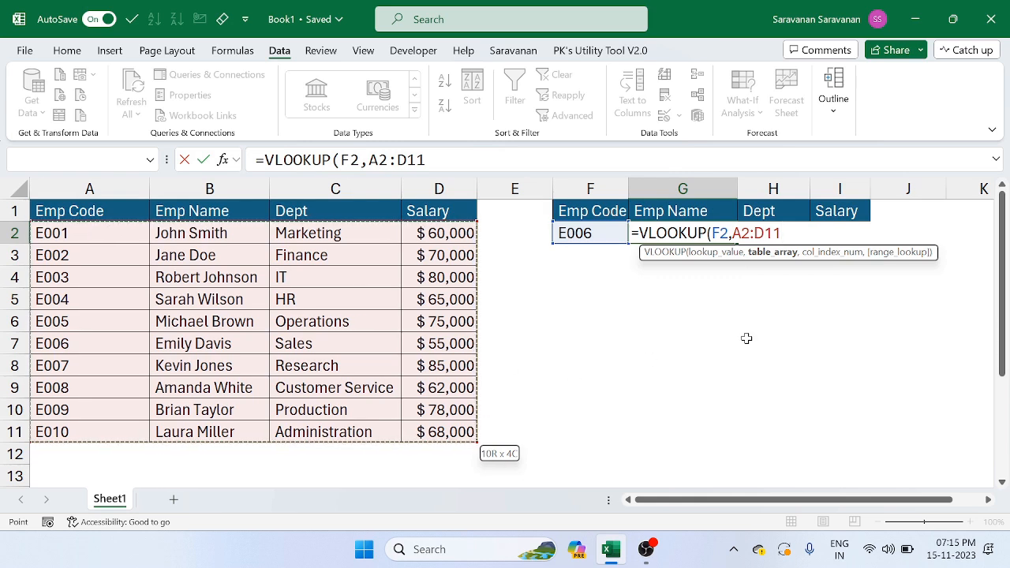
pyautogui.write(',')
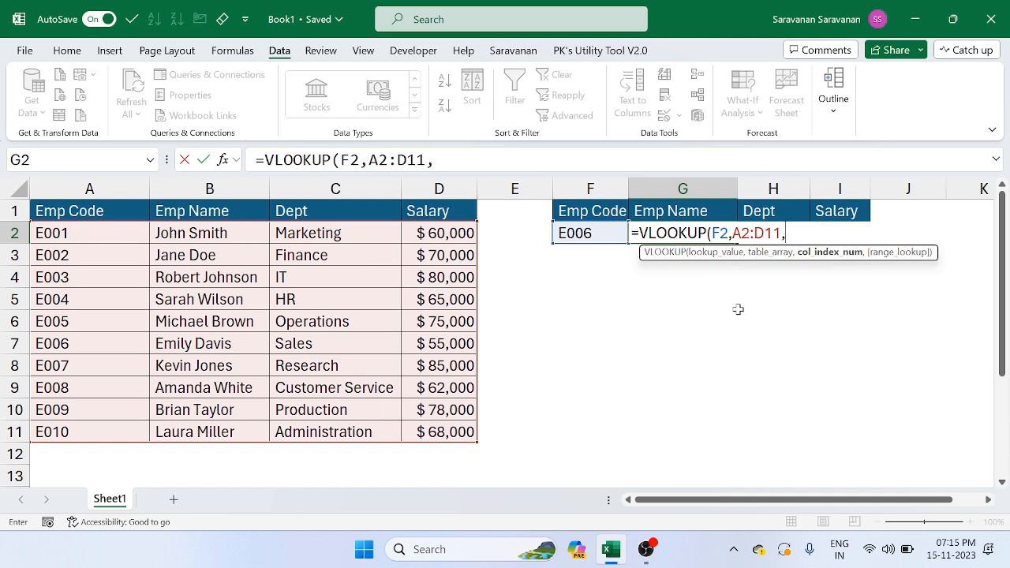
# Complete the G2 formula with column index 2 and 0 for an exact match, giving =VLOOKUP(F2,A2:D11,2,0)
pyautogui.write('2,')
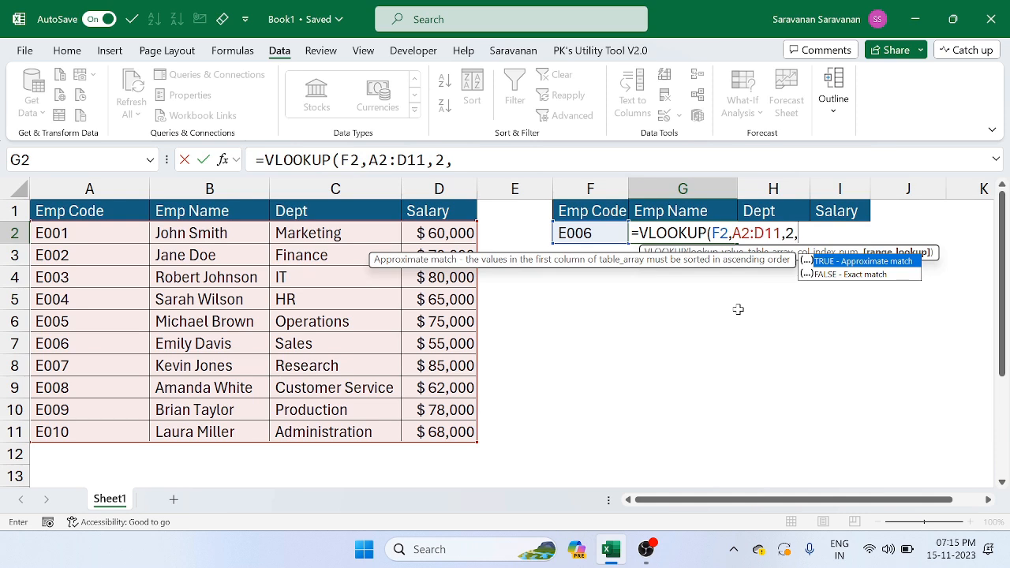
pyautogui.write('false')
pyautogui.press('BackSpace')
pyautogui.press('BackSpace')
pyautogui.press('BackSpace')
pyautogui.press('BackSpace')
pyautogui.press('BackSpace')
pyautogui.write('0)')
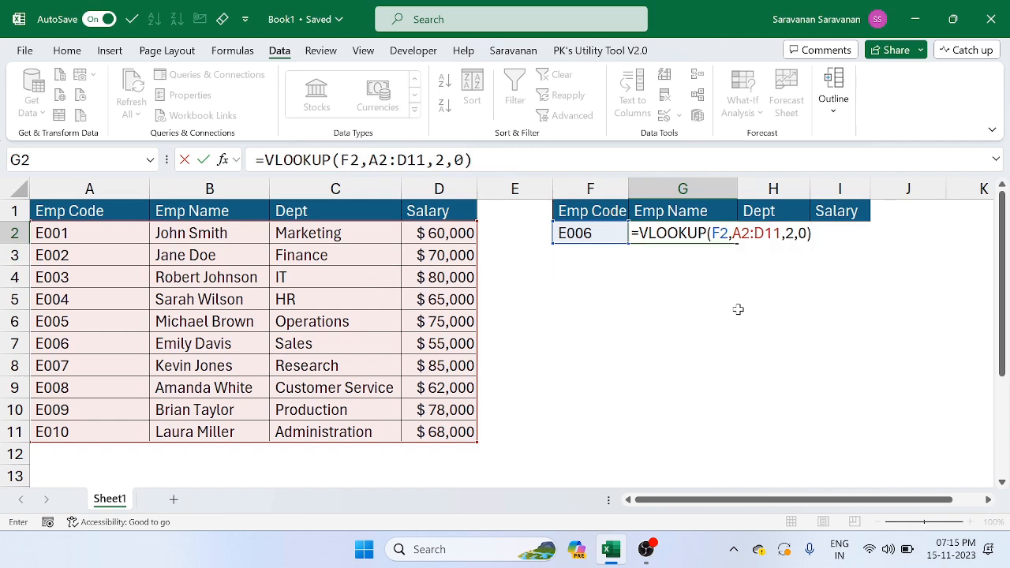
pyautogui.press('Tab')
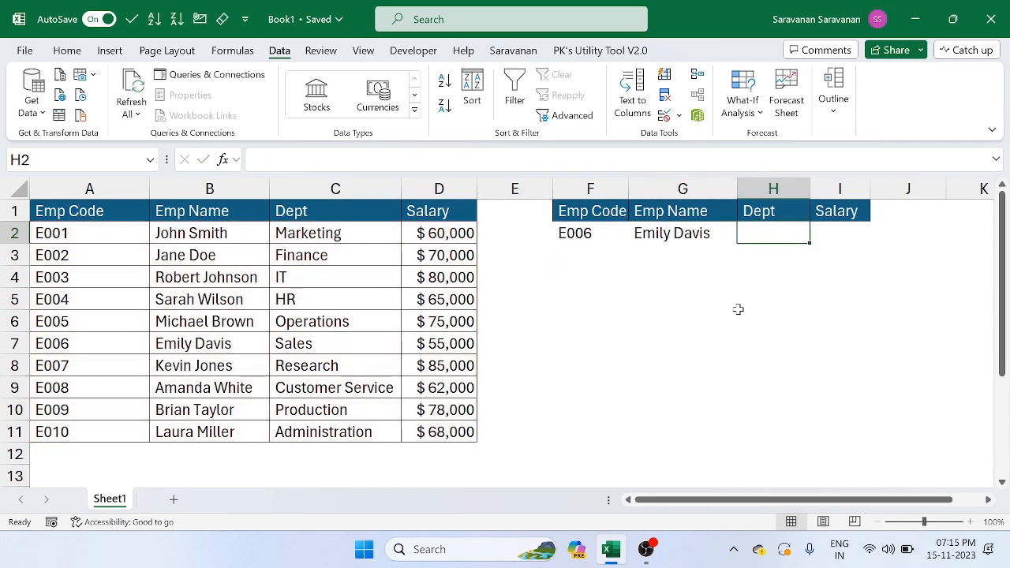
# Test the name lookup by choosing employee code E004 in F2, and review the VLOOKUP formula in G2
pyautogui.click(593, 230)
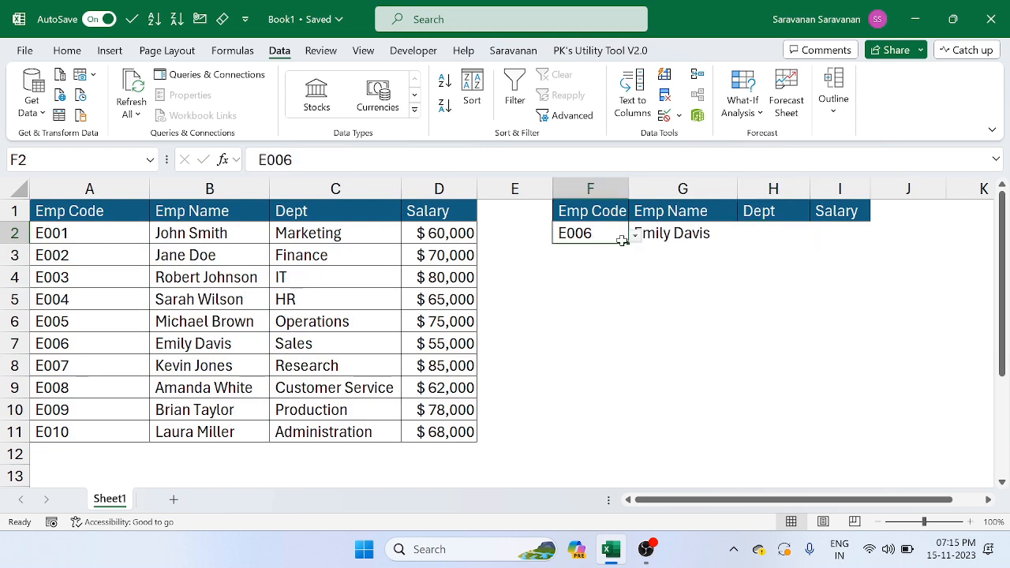
pyautogui.click(636, 236)
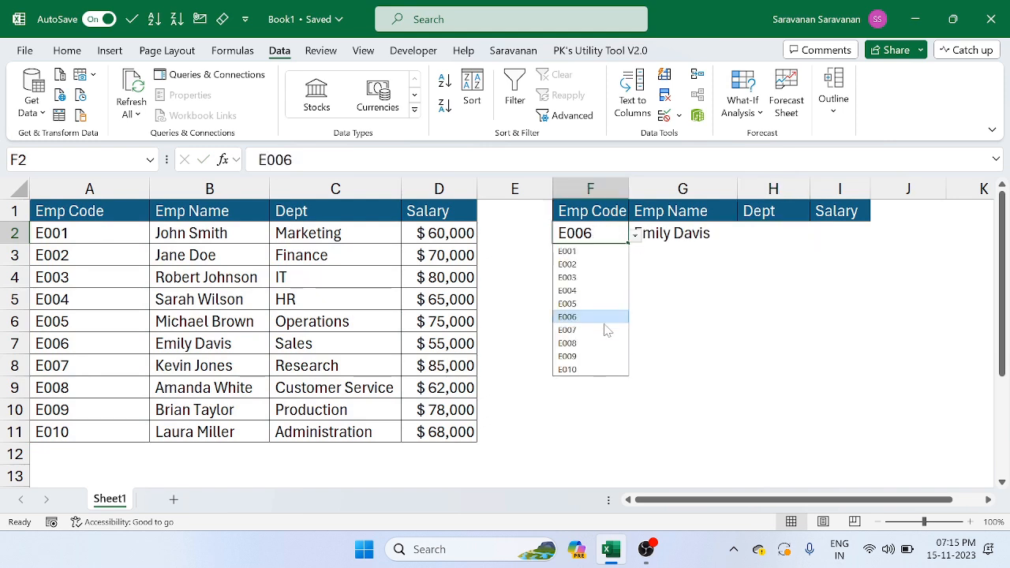
pyautogui.click(588, 290)
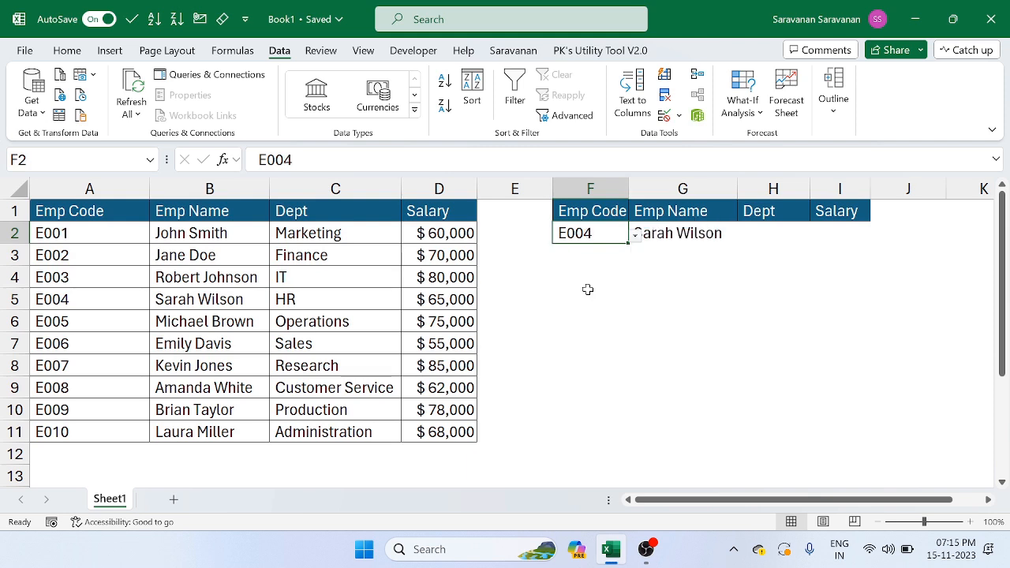
pyautogui.click(711, 264)
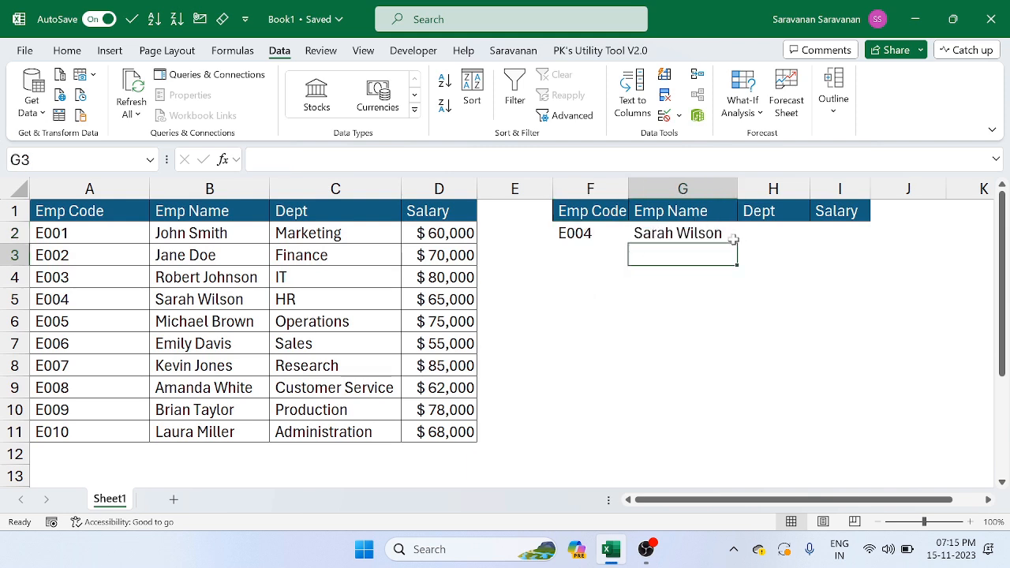
pyautogui.click(672, 237)
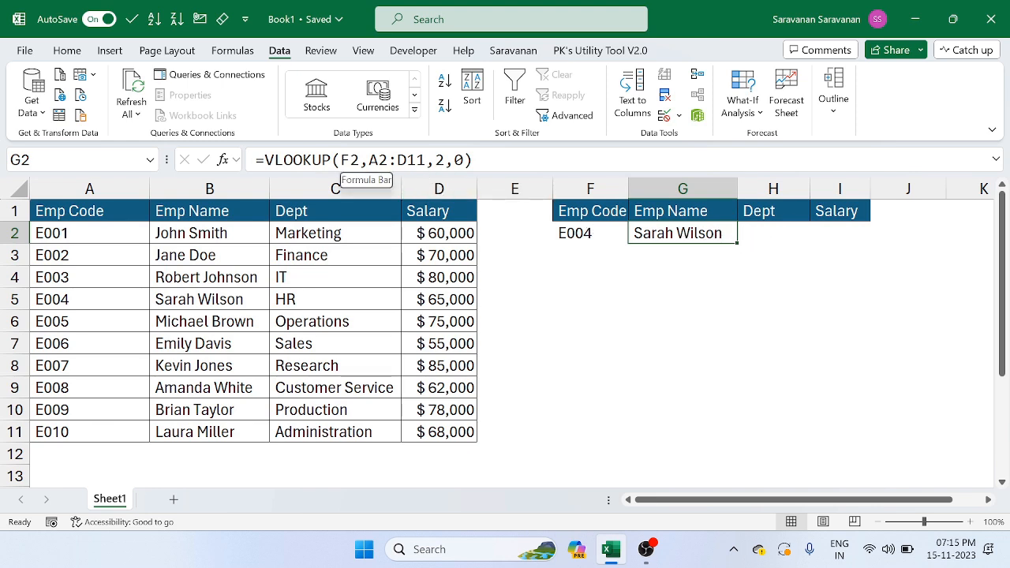
# Make the lookup value and table array in the G2 formula absolute, giving =VLOOKUP($F$2,$A$2:$D$11,2,0)
pyautogui.click(359, 161)
pyautogui.moveTo(359, 160); pyautogui.dragTo(340, 160)
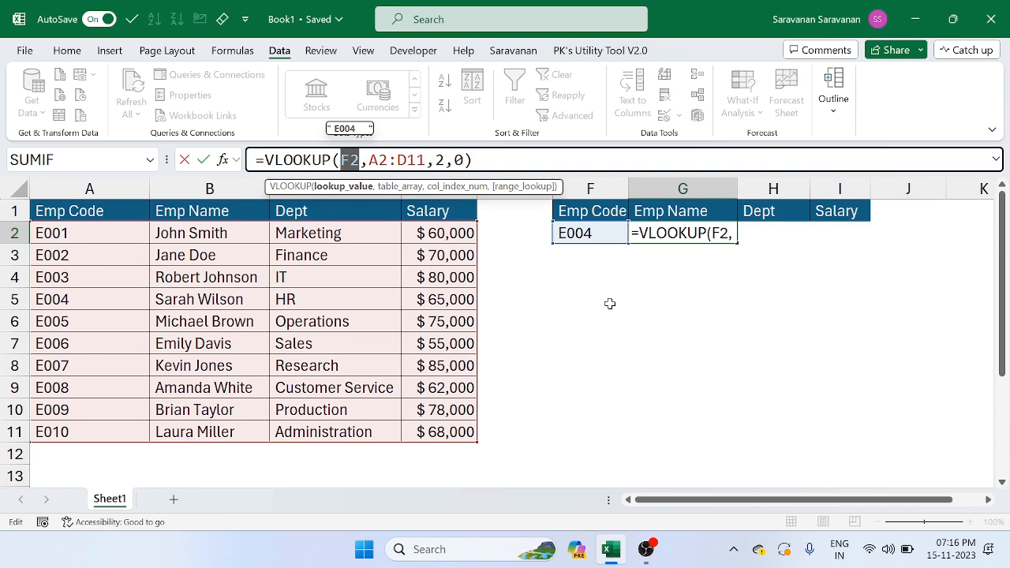
pyautogui.press('F4')
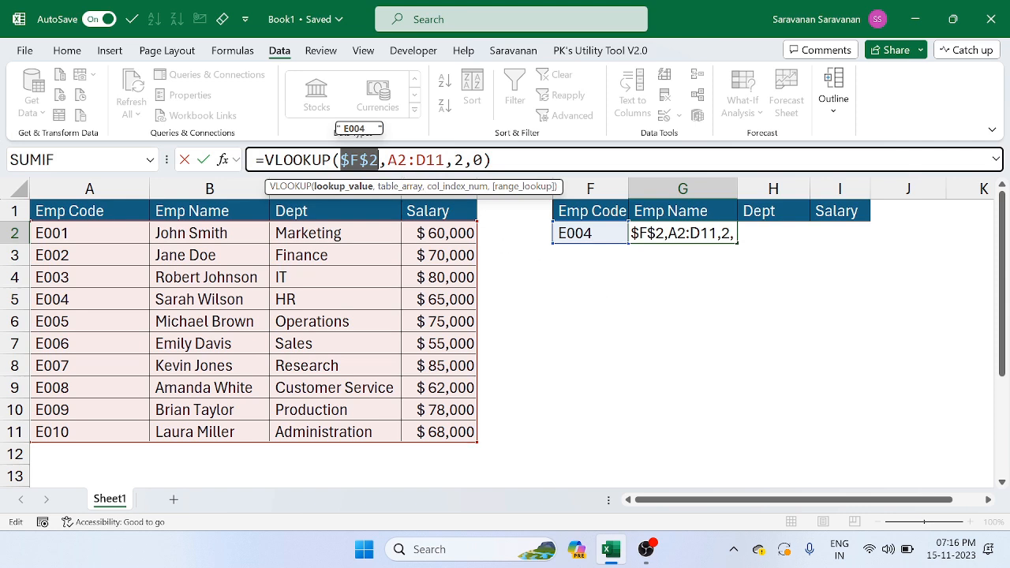
pyautogui.moveTo(387, 160); pyautogui.dragTo(445, 160)
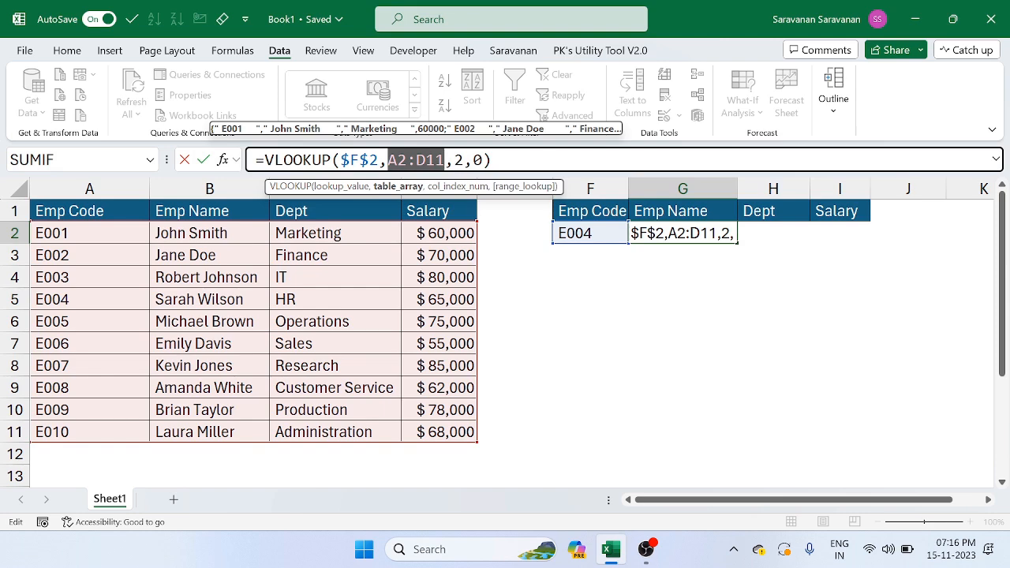
pyautogui.press('F4')
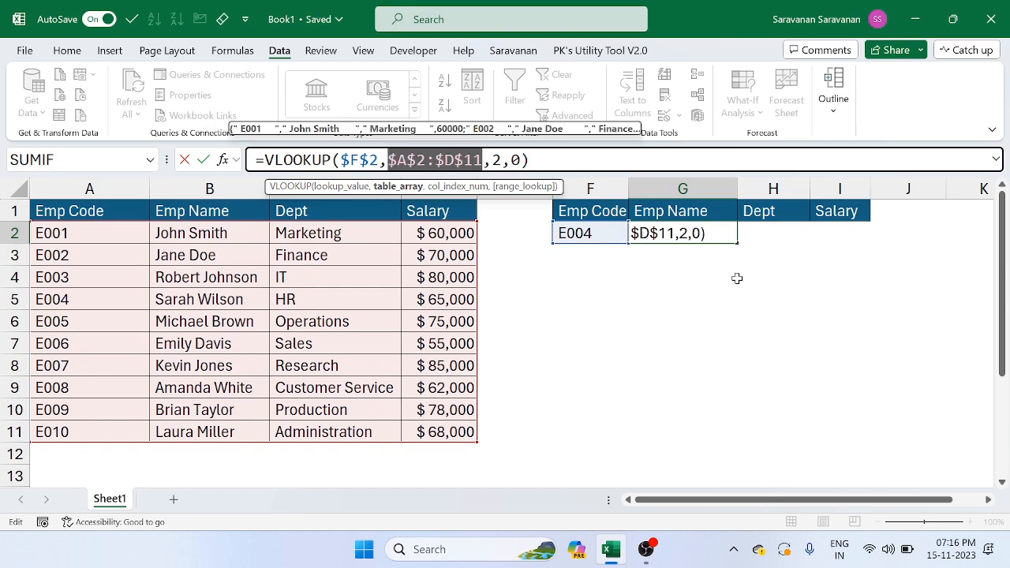
pyautogui.press('Return')
pyautogui.press('Up')
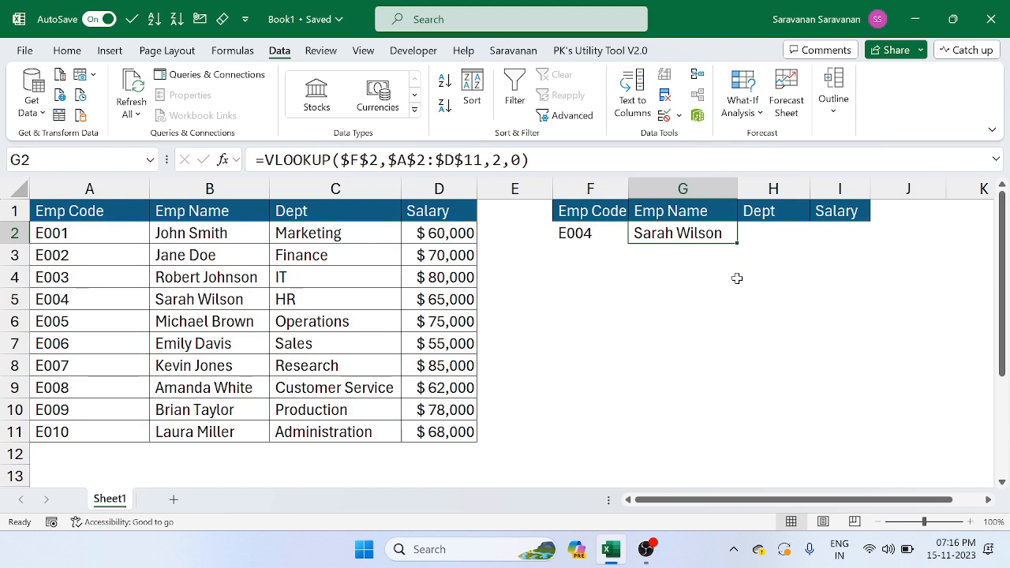
# Fill the VLOOKUP formula from G2 across to H2 and I2, and compare the copied formula with the original
pyautogui.hotkey('shift', 'Right')
pyautogui.hotkey('shift', 'Right')
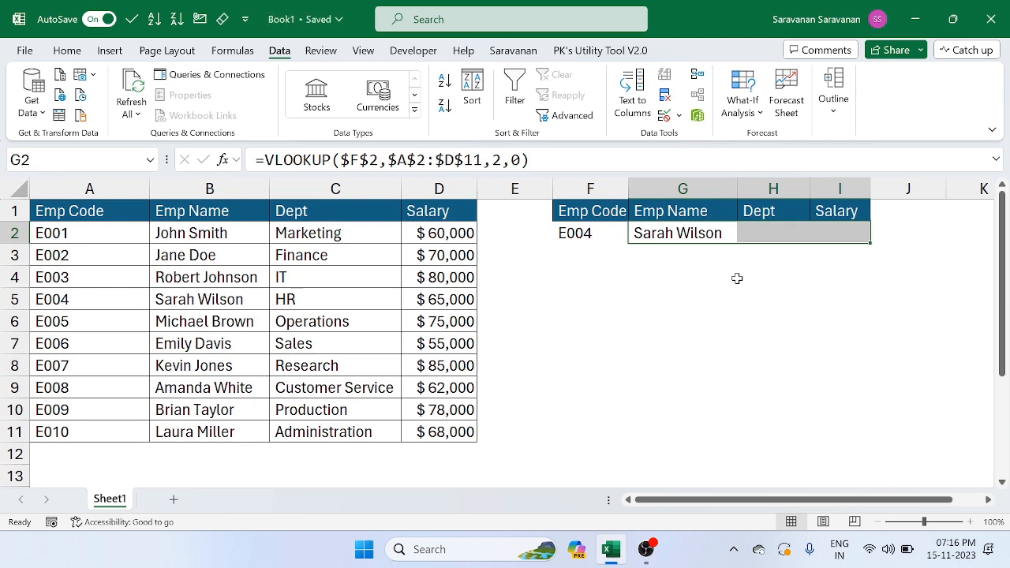
pyautogui.hotkey('ctrl', 'r')
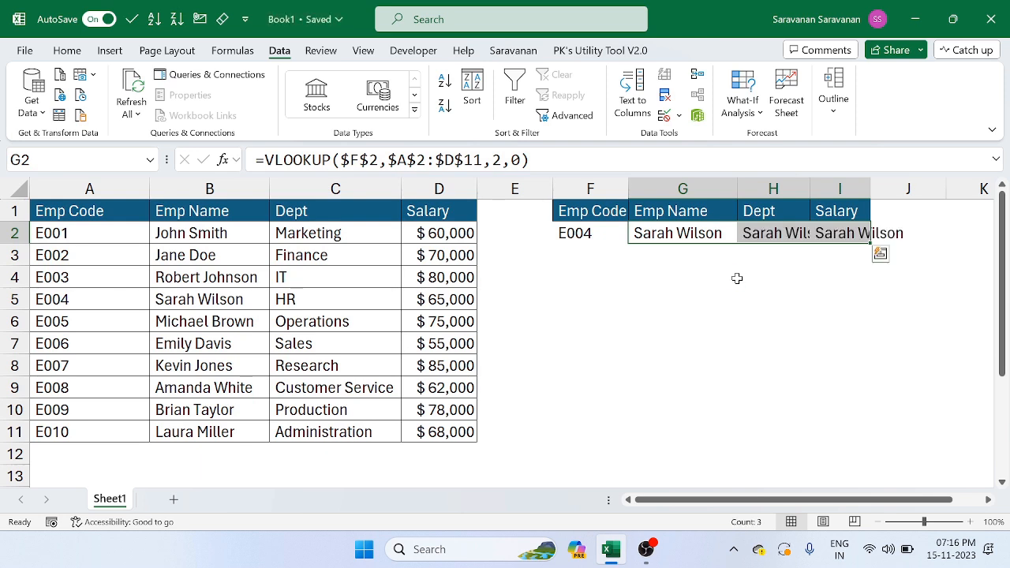
pyautogui.click(777, 232)
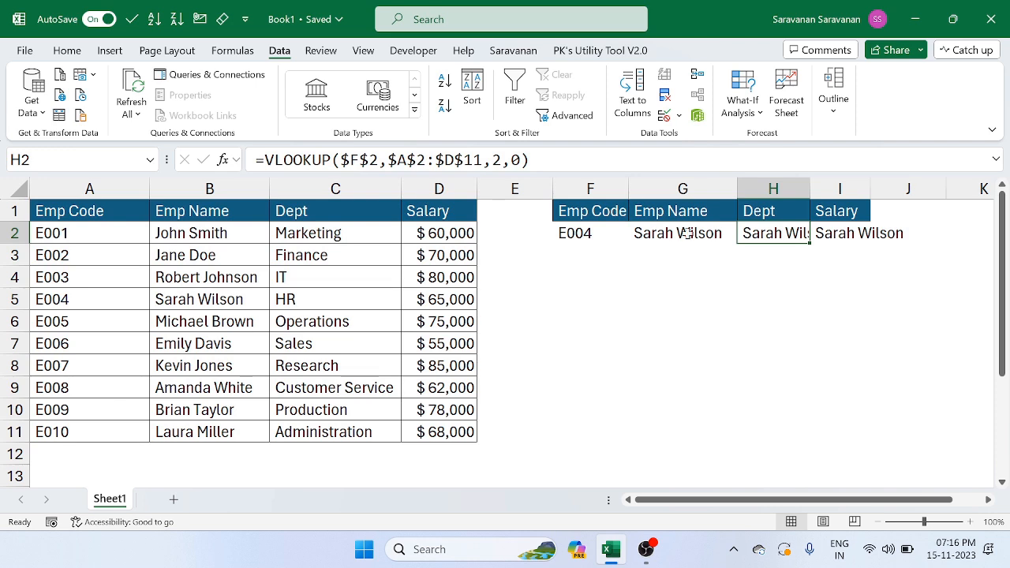
pyautogui.click(684, 233)
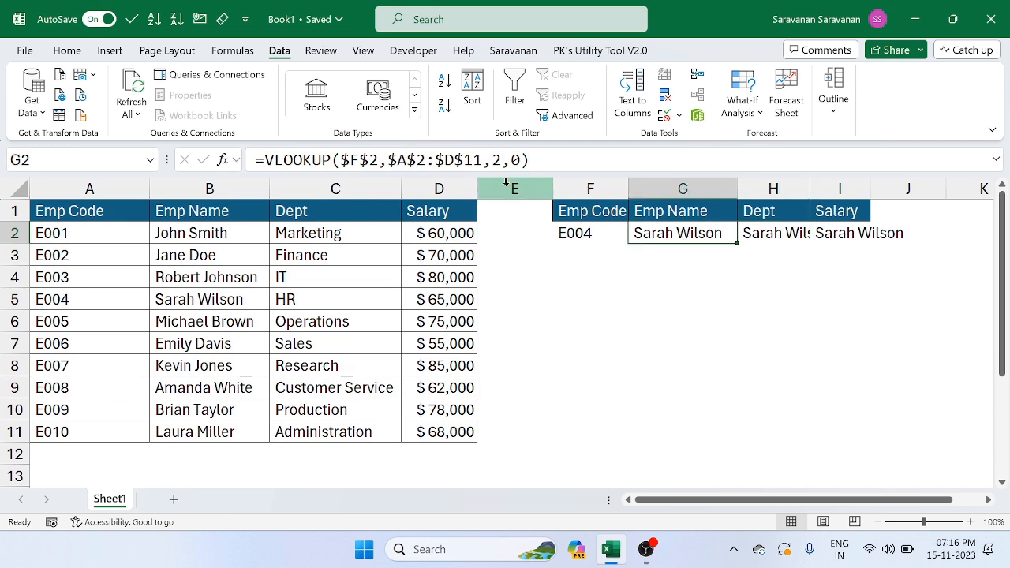
# Change the column index in the H2 department formula to 3
pyautogui.click(773, 232)
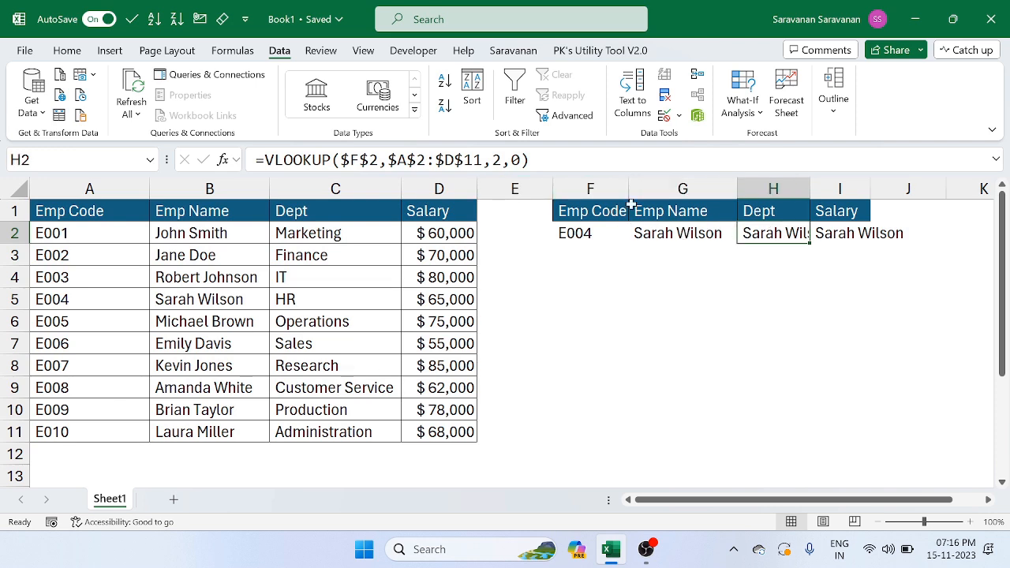
pyautogui.click(502, 161)
pyautogui.press('BackSpace')
pyautogui.write('3')
pyautogui.press('Return')
# Change the column index in the I2 salary formula to 4
pyautogui.press('Up')
pyautogui.press('Right')
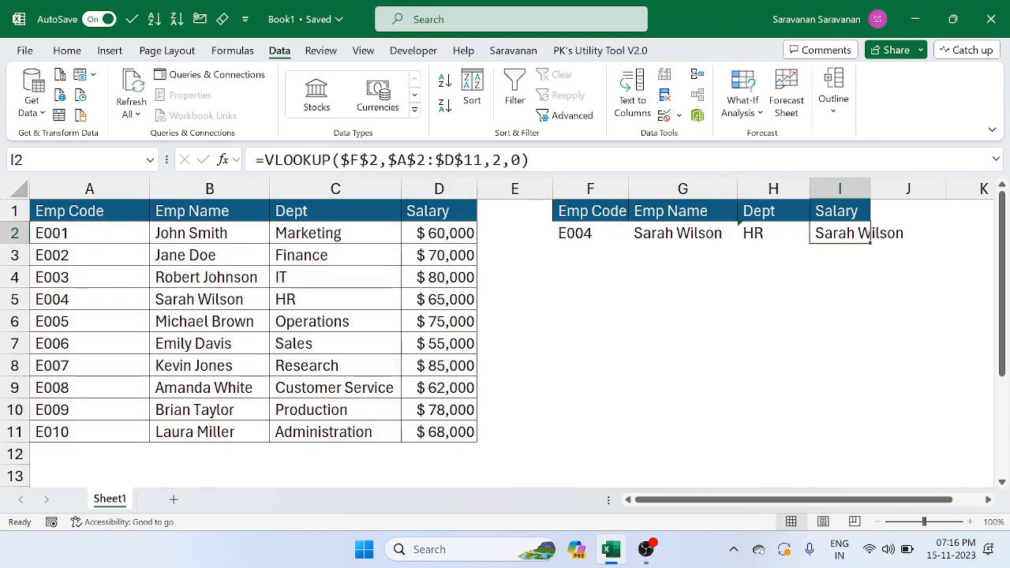
pyautogui.click(502, 161)
pyautogui.press('BackSpace')
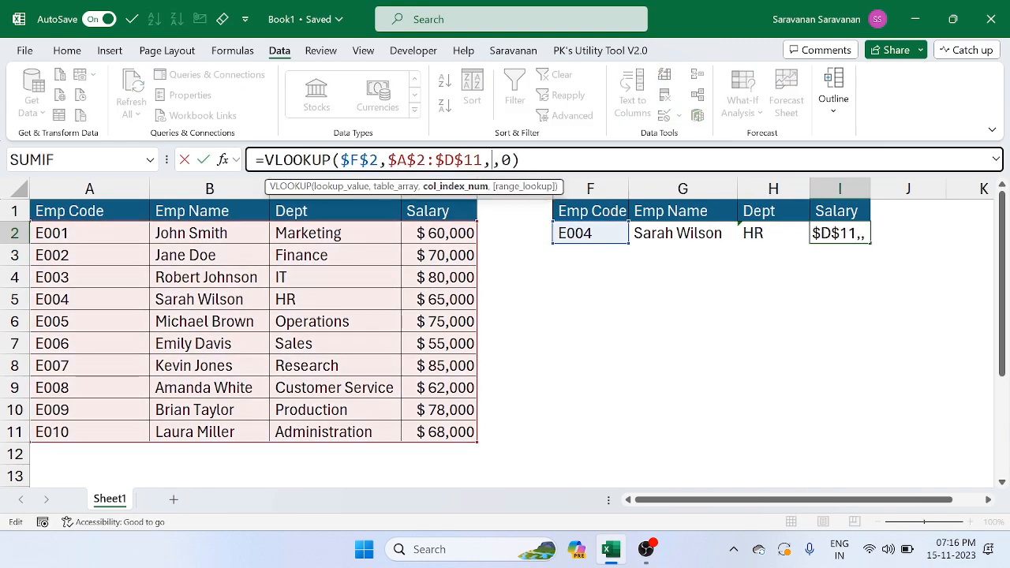
pyautogui.write('4')
pyautogui.press('Return')
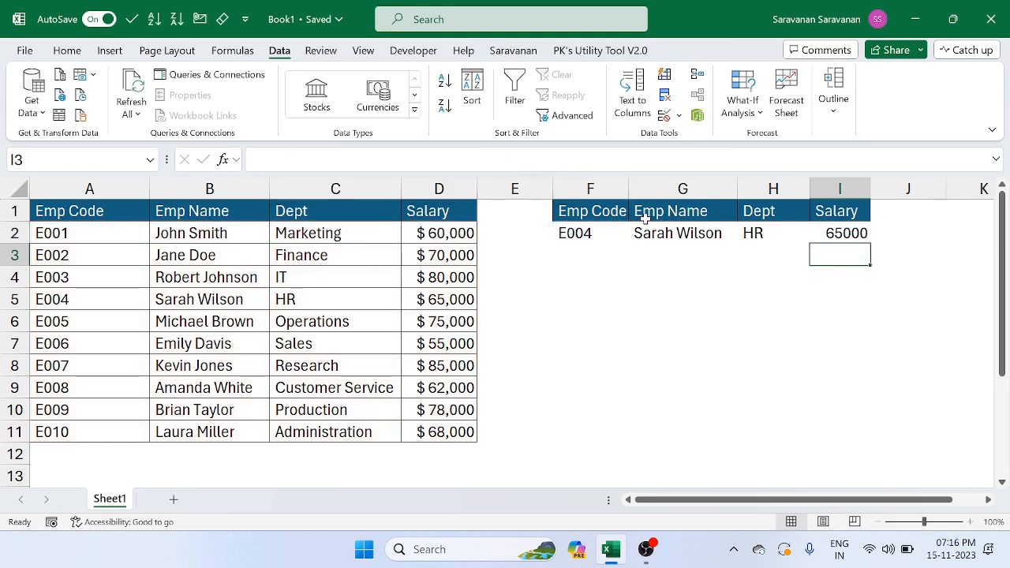
# Apply all borders to the lookup area F1:I2 and autofit column G to its contents
pyautogui.click(604, 210)
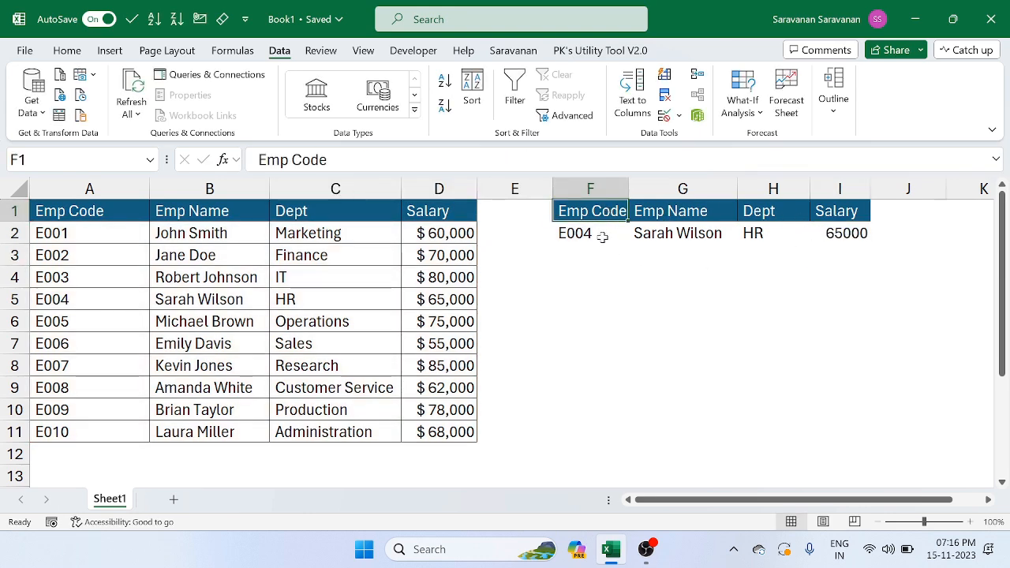
pyautogui.keyDown('shift'); pyautogui.click(840, 233); pyautogui.keyUp('shift')
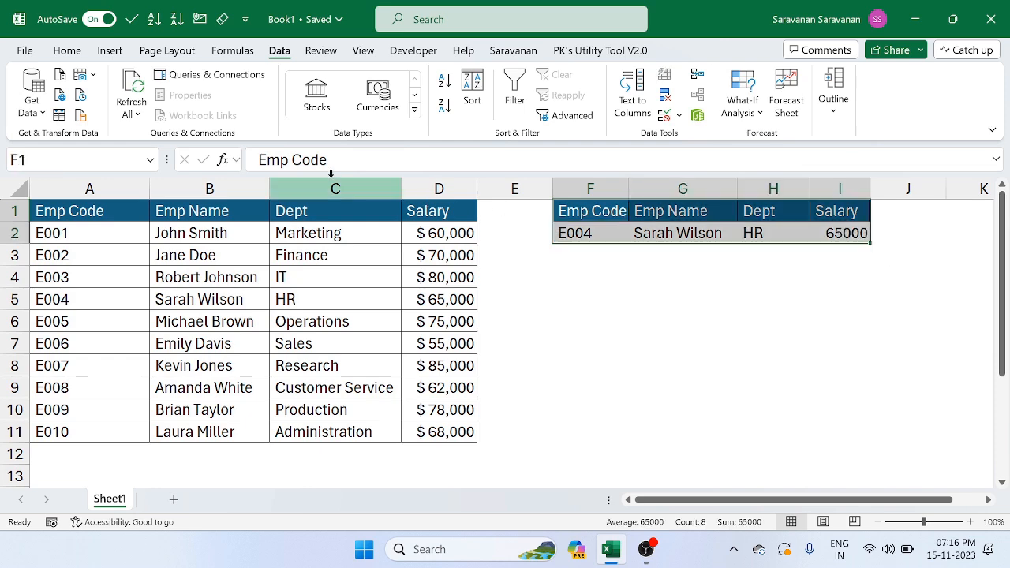
pyautogui.click(67, 51)
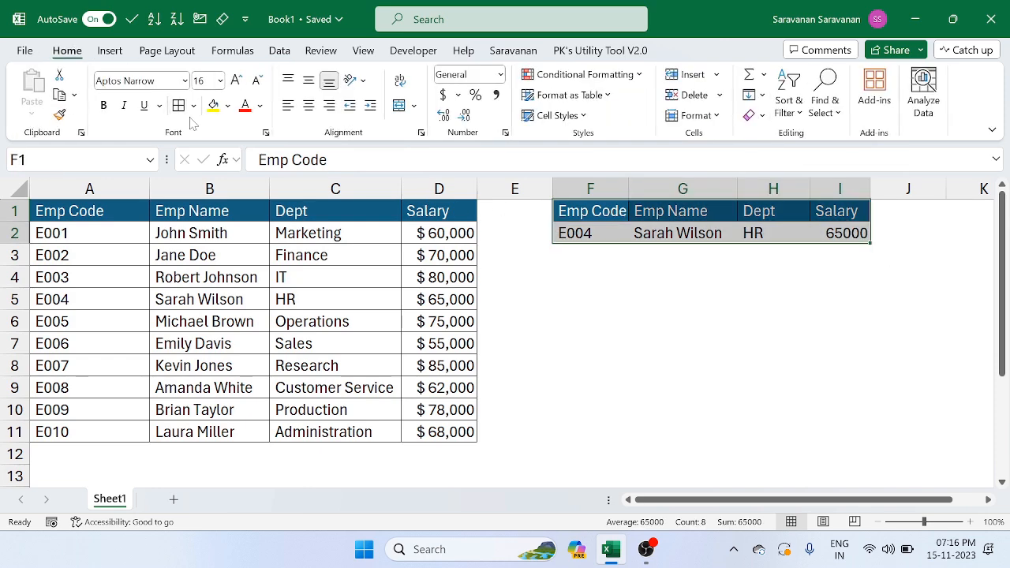
pyautogui.click(193, 106)
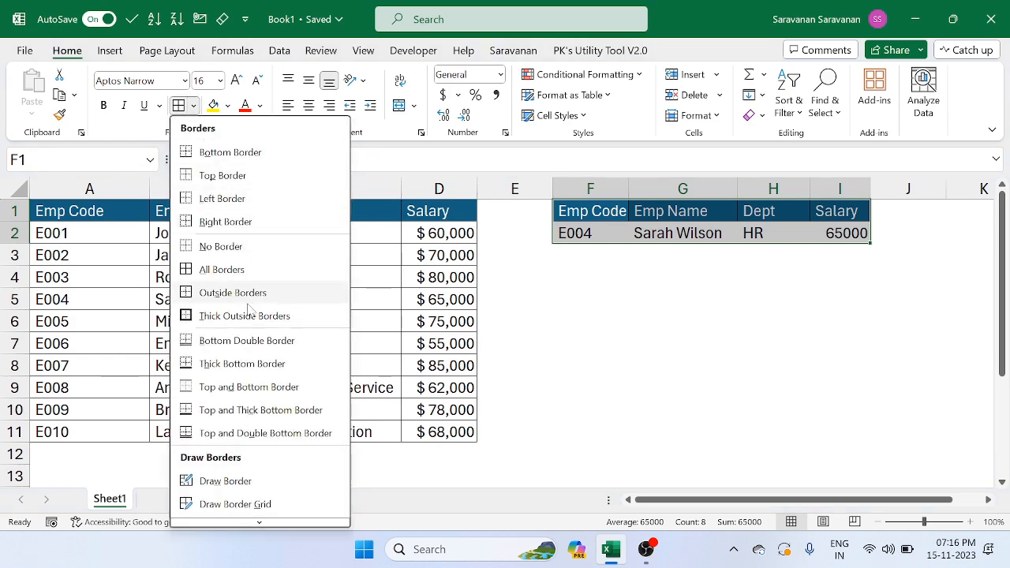
pyautogui.click(241, 272)
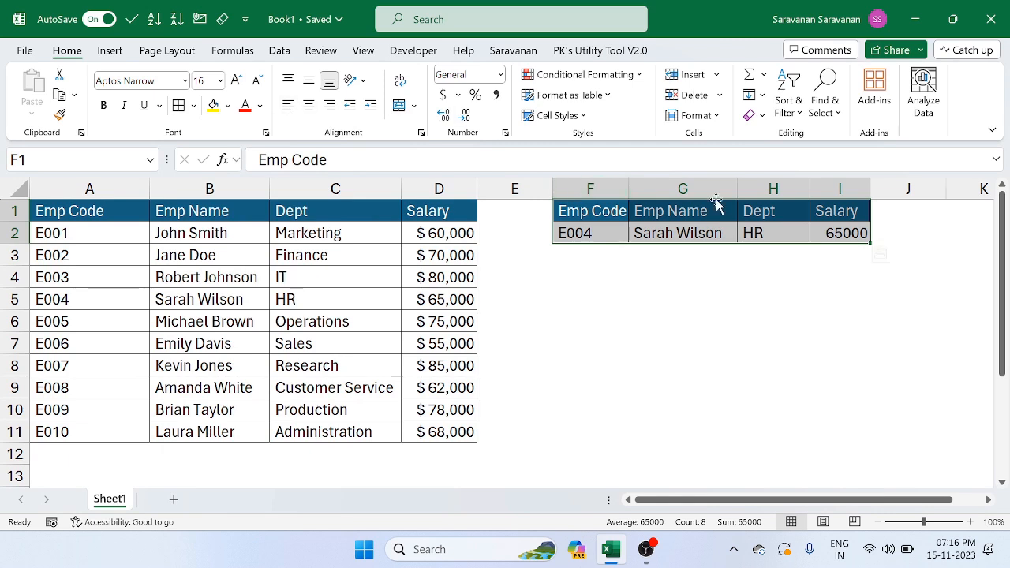
pyautogui.doubleClick(739, 190)
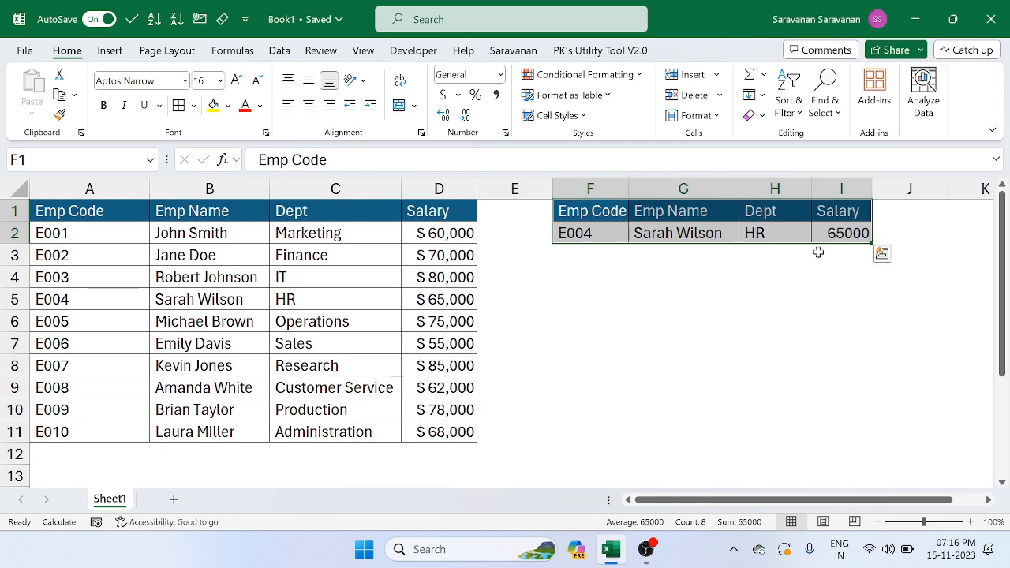
pyautogui.click(453, 315)
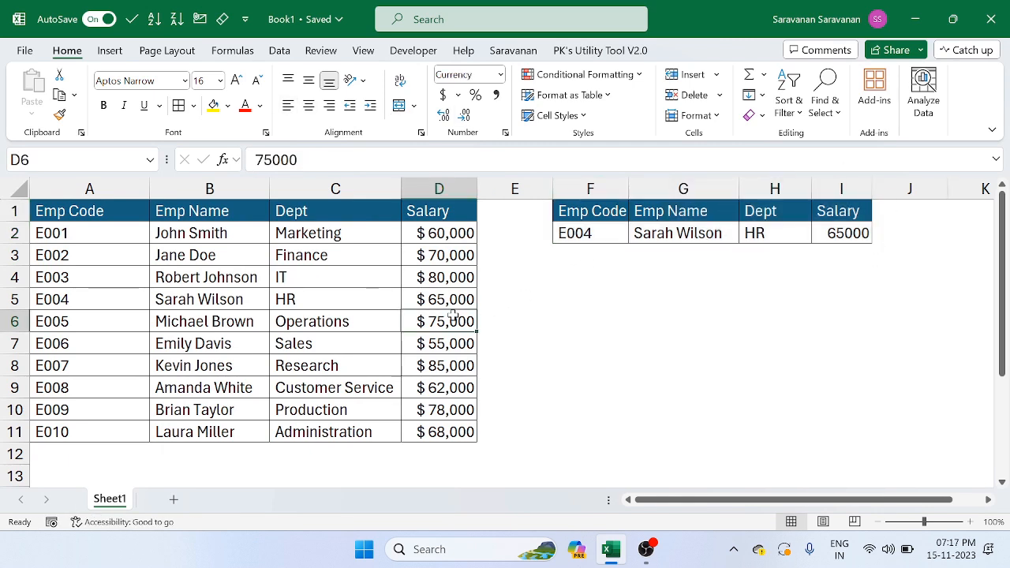
# Test the completed lookup by choosing employee code E009 from the drop-down in F2
pyautogui.click(593, 232)
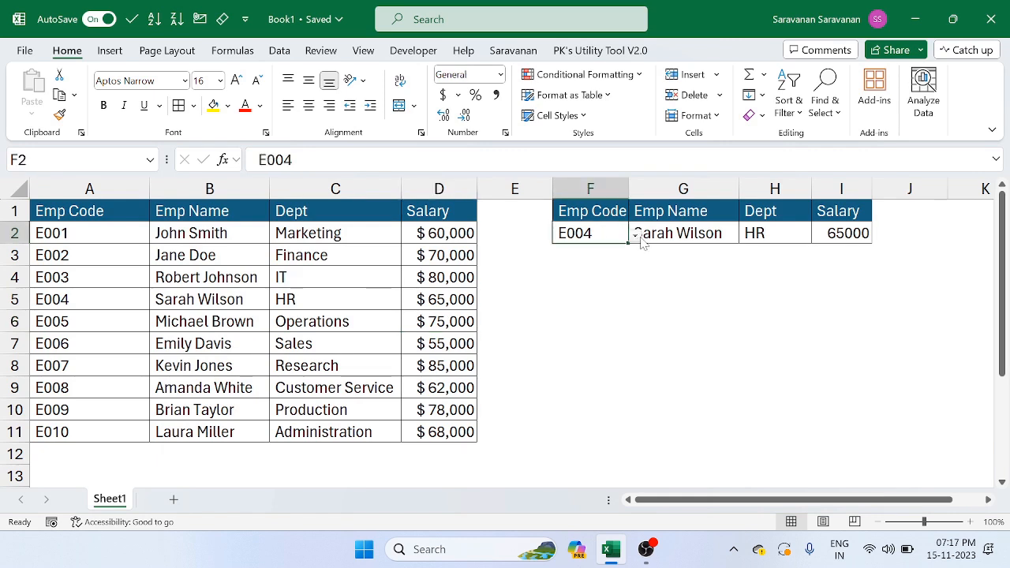
pyautogui.click(636, 235)
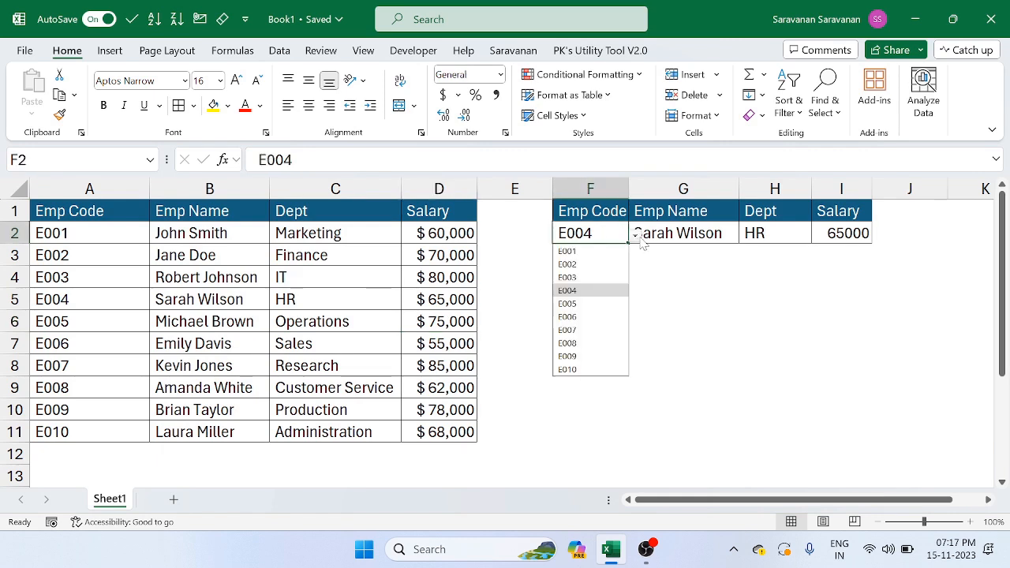
pyautogui.click(598, 362)
pyautogui.click(734, 308)
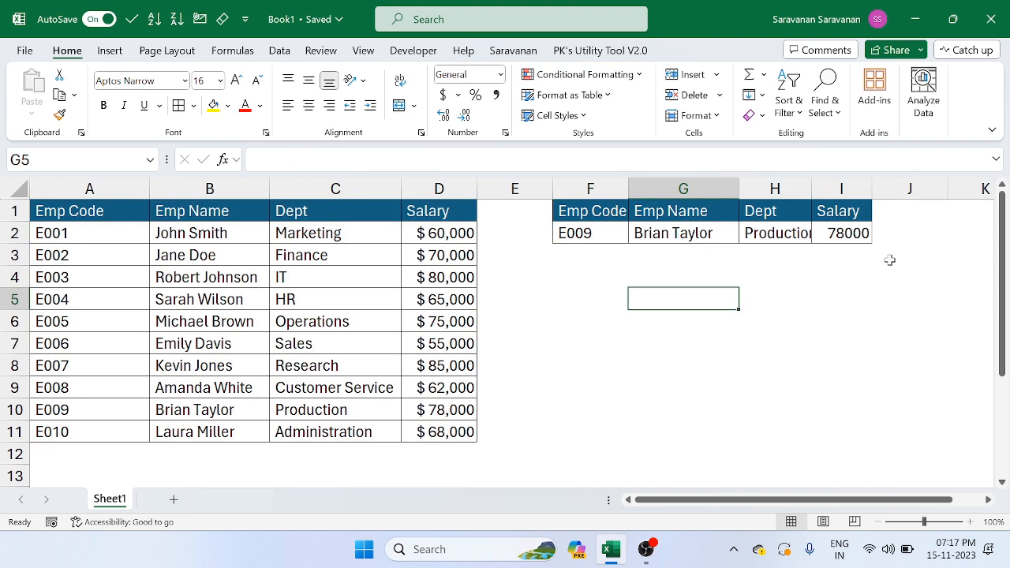